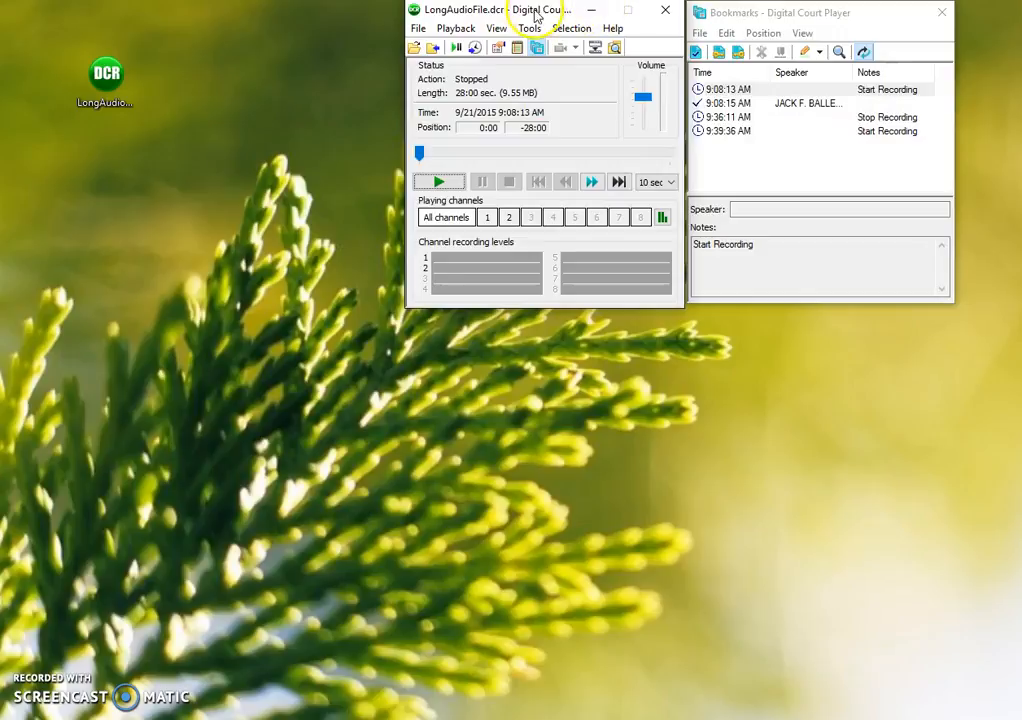
- Start exporting the open LongAudioFile.dcr recording and keep the file type as Wave file (*.wav)
drag(785, 20, 641, 170)
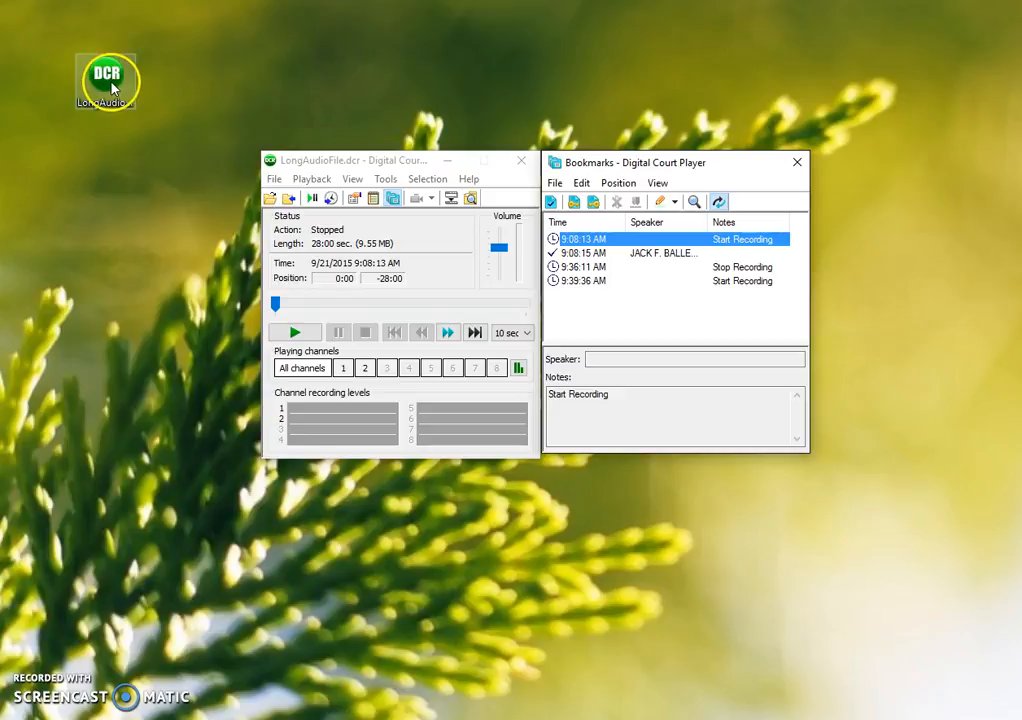
click(381, 162)
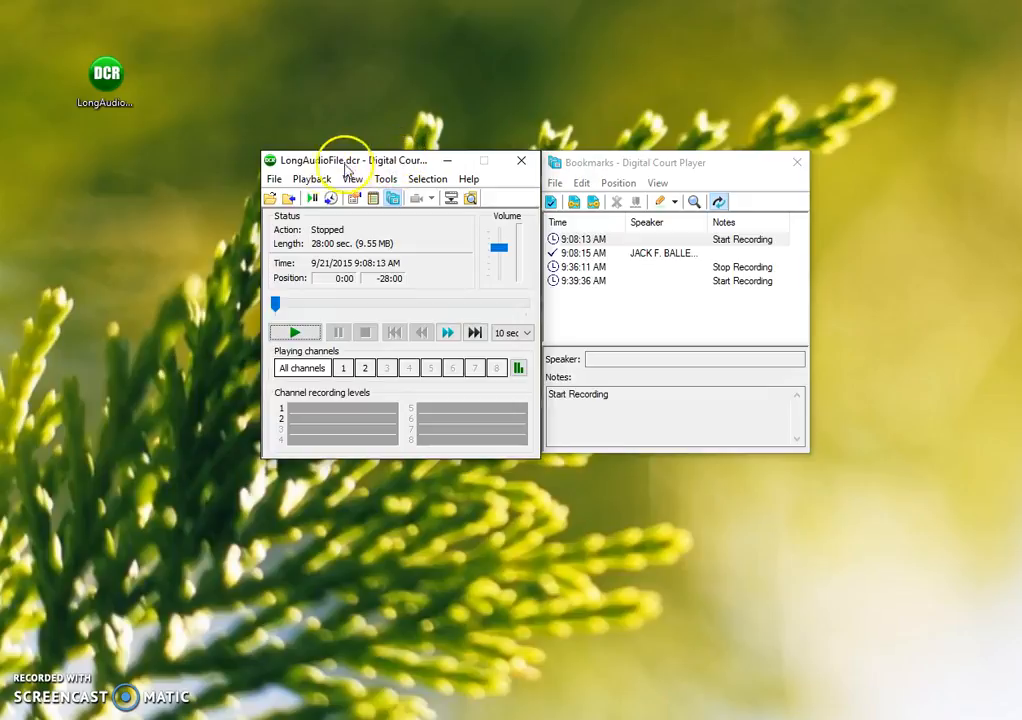
click(275, 181)
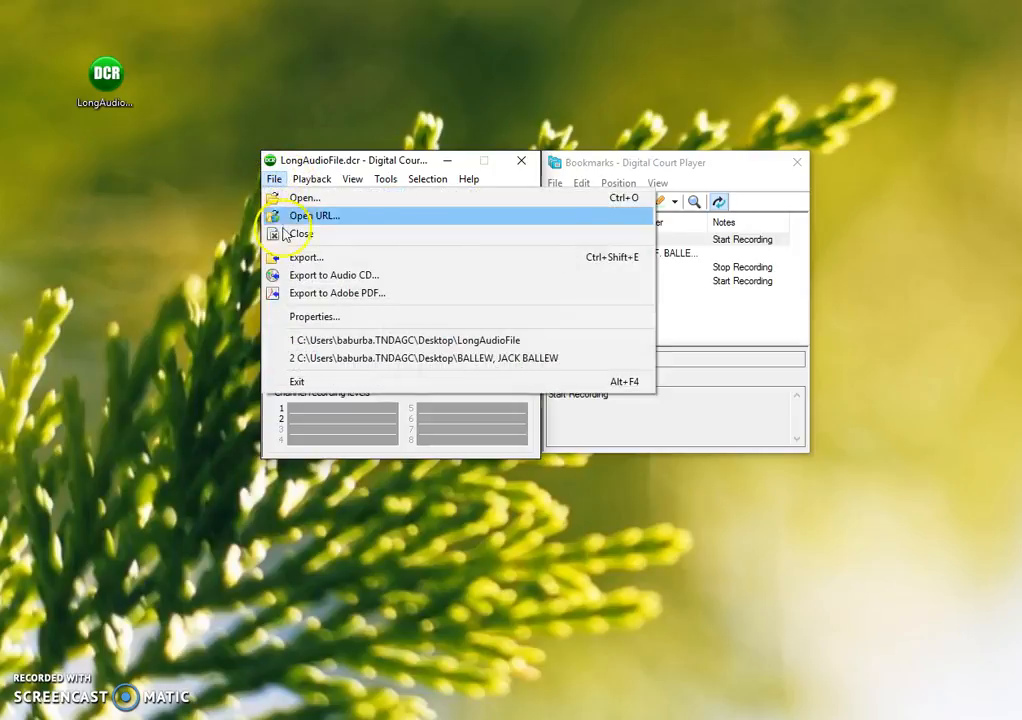
click(284, 259)
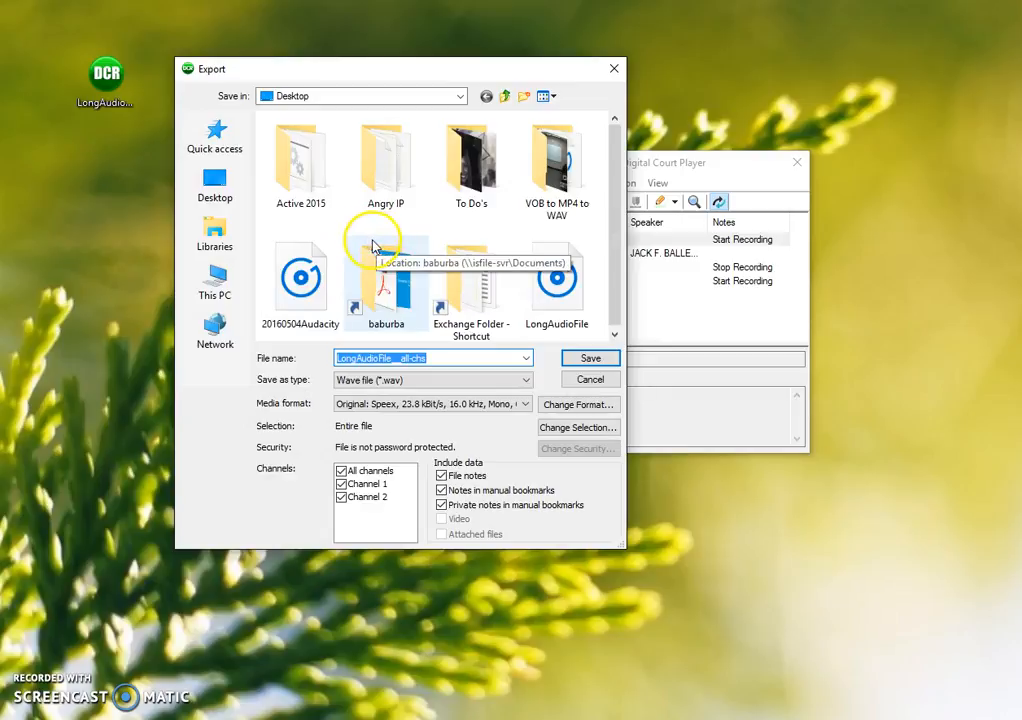
drag(413, 72, 558, 199)
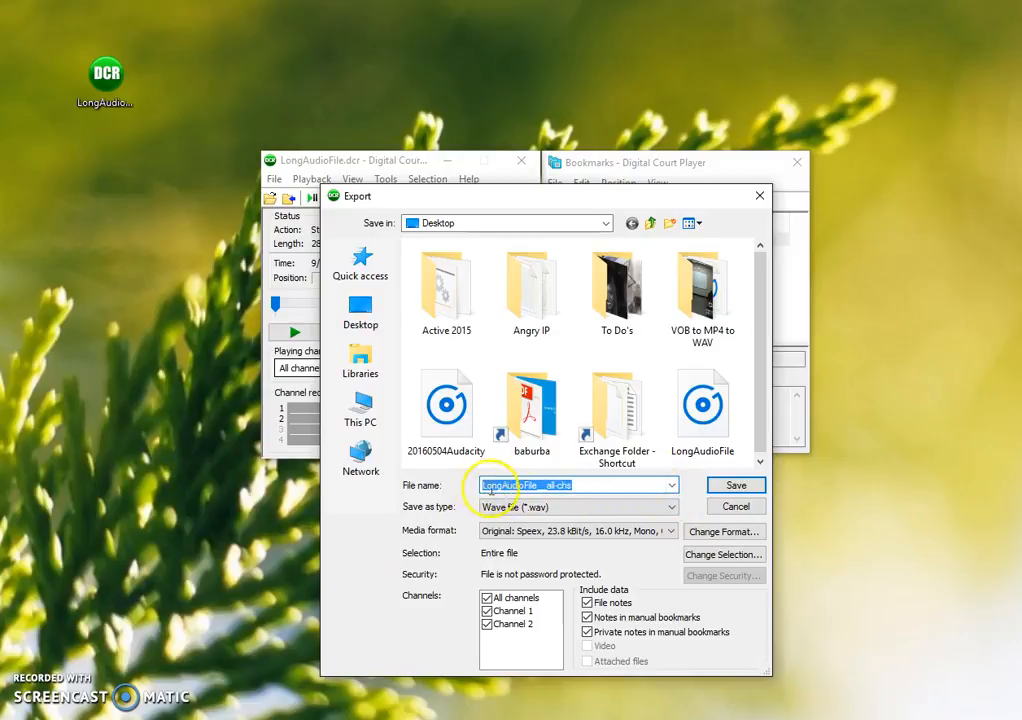
click(671, 508)
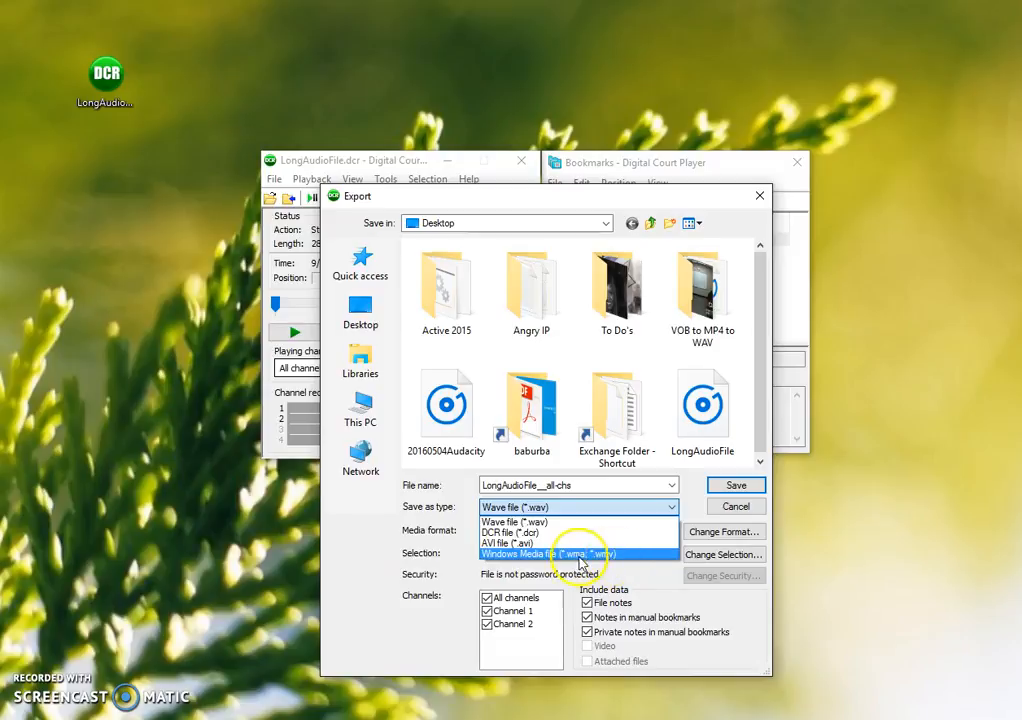
click(498, 522)
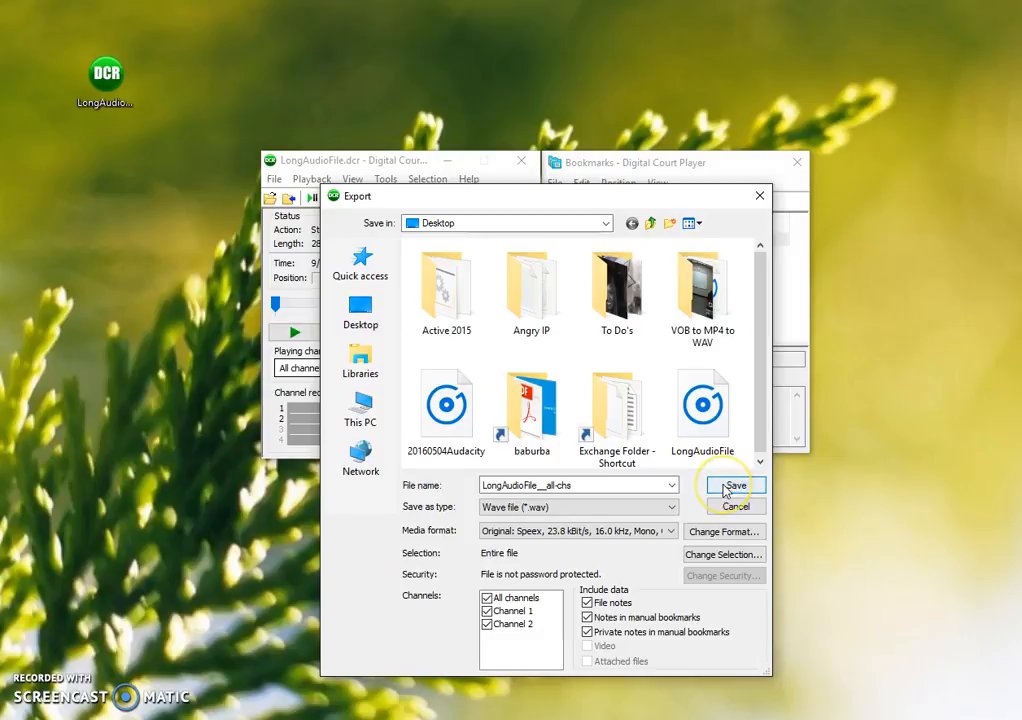
- Save the export to the Desktop under the name LongAudioFile__all-chs and close the player
double_click(588, 484)
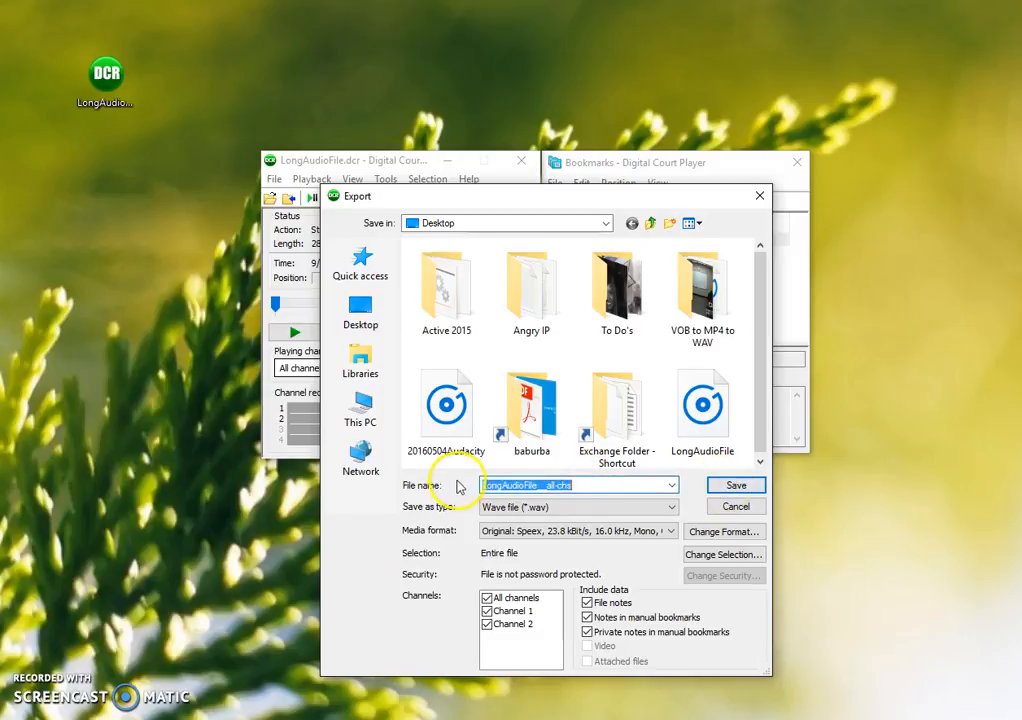
click(591, 484)
drag(538, 485, 490, 487)
click(581, 486)
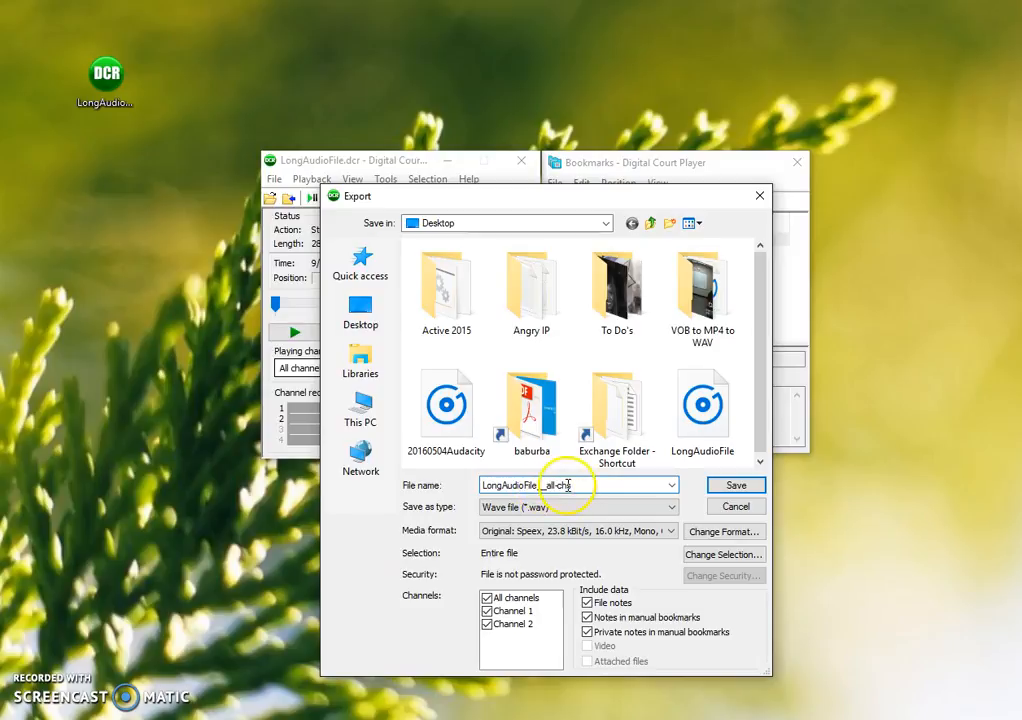
click(710, 485)
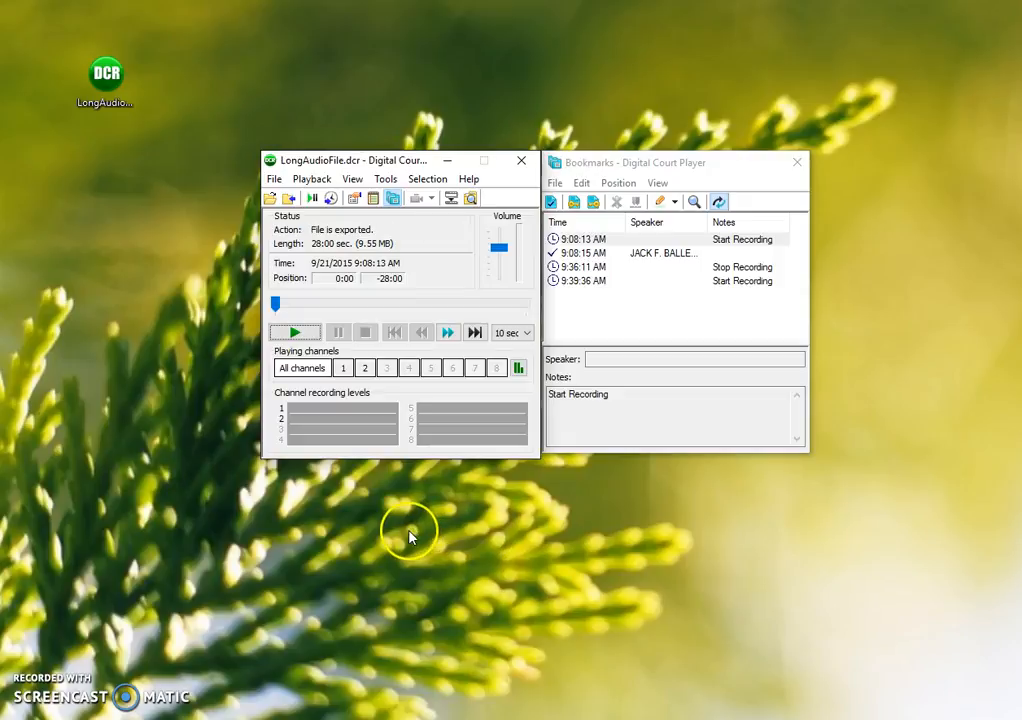
click(521, 163)
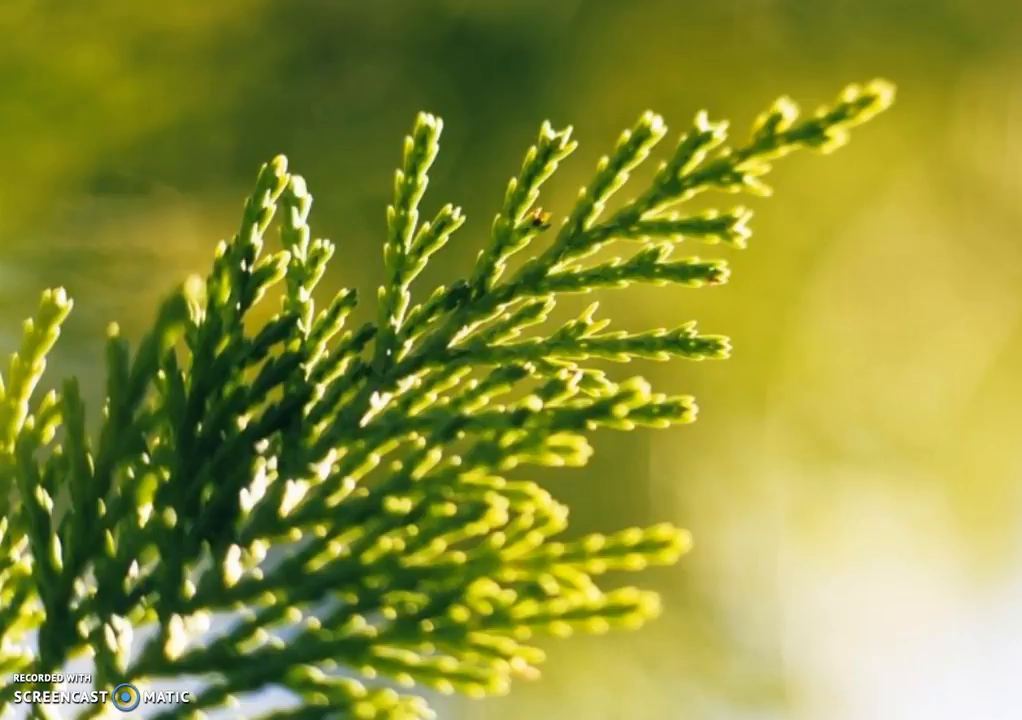
- Move the exported LongAudioFile__all-chs file to the upper-left area of the desktop and check its file details
drag(106, 435, 134, 118)
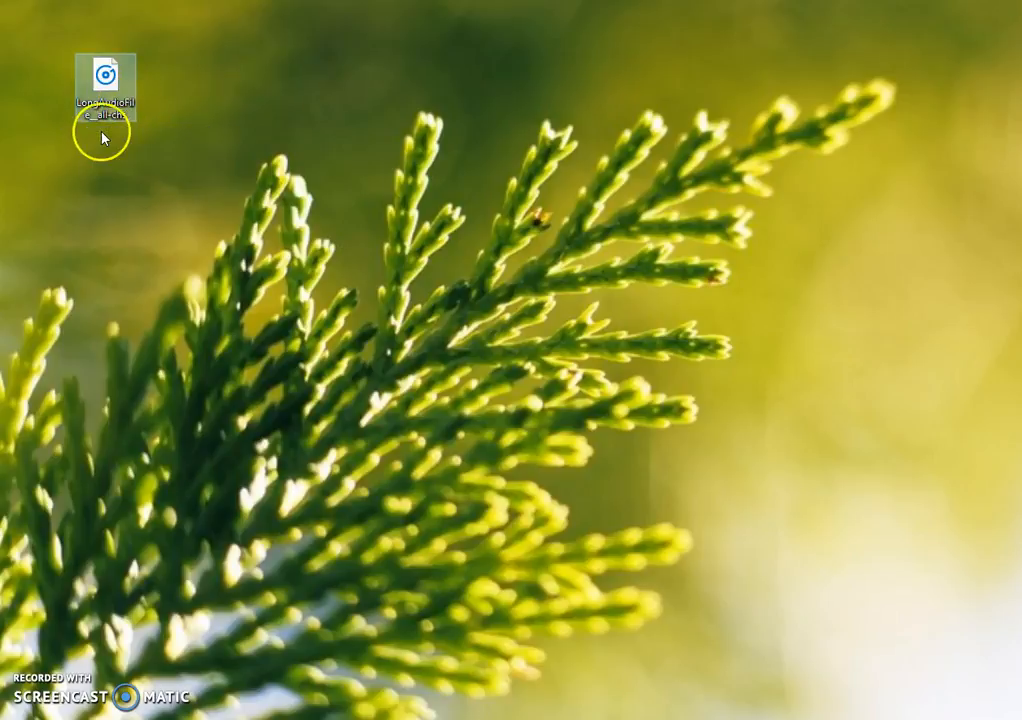
mouse_move(108, 118)
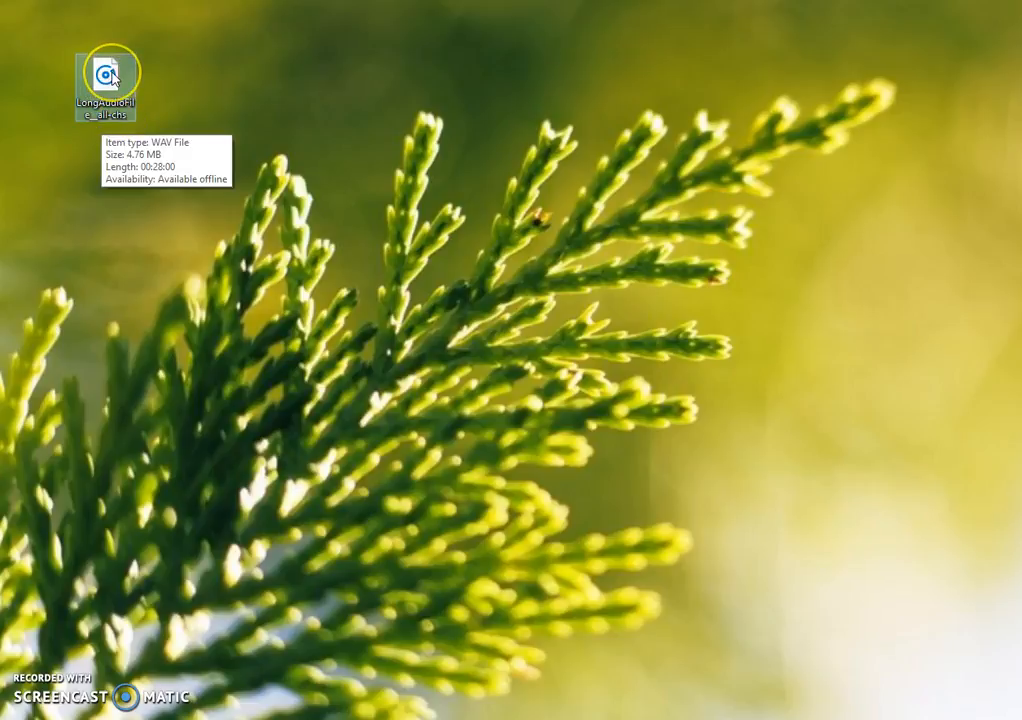
click(112, 88)
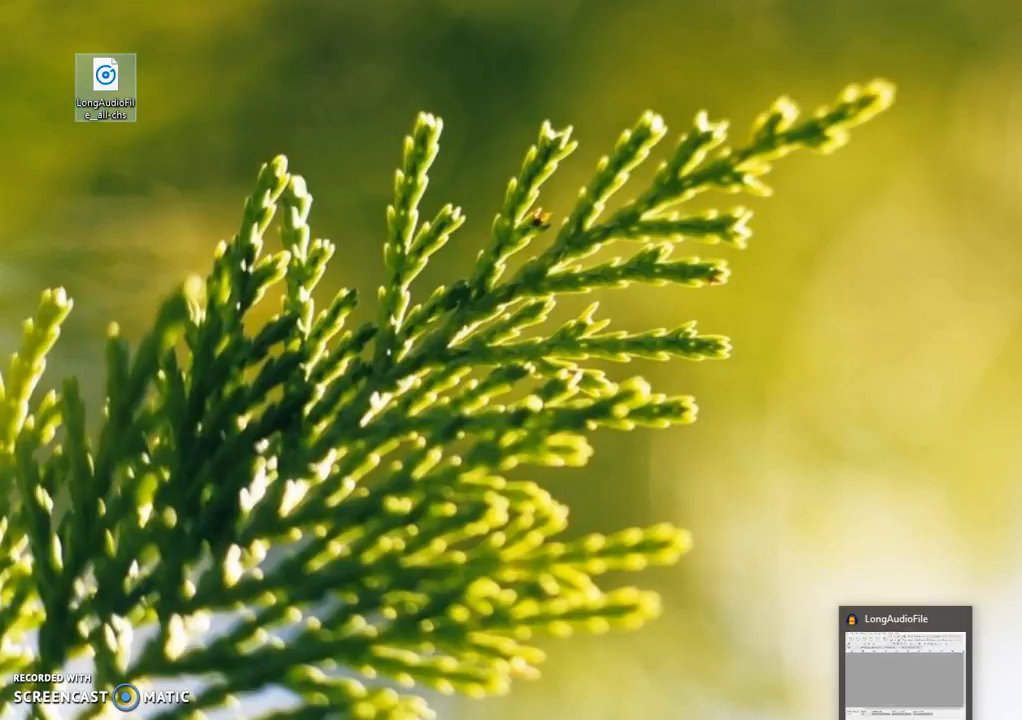
- Switch to the empty Audacity project and reposition its window on the desktop
click(905, 719)
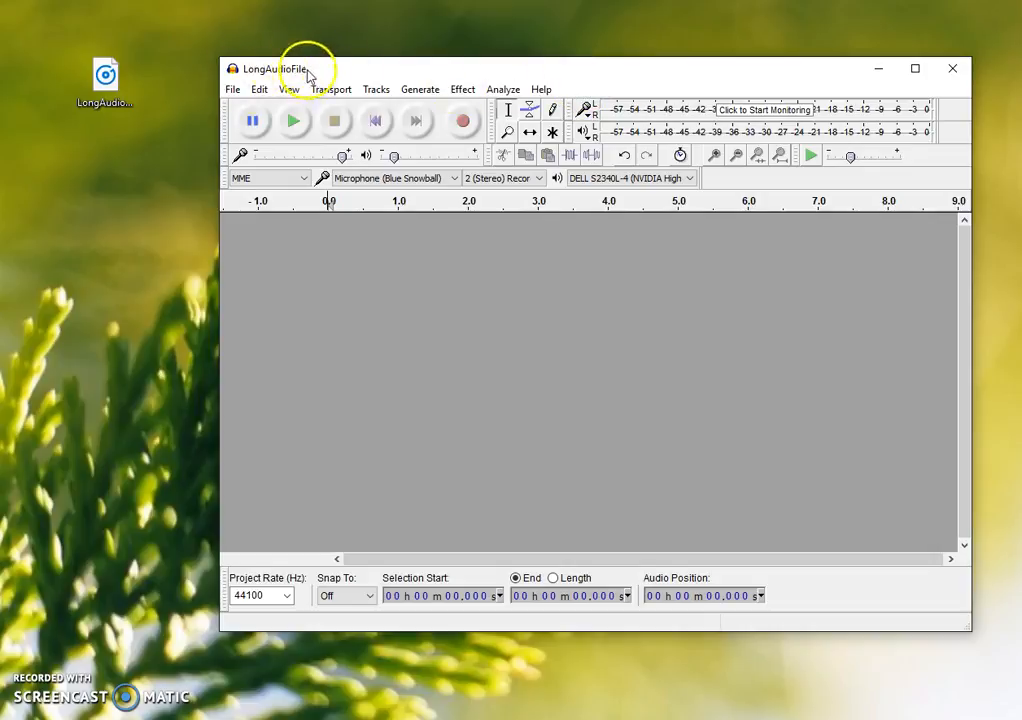
click(342, 72)
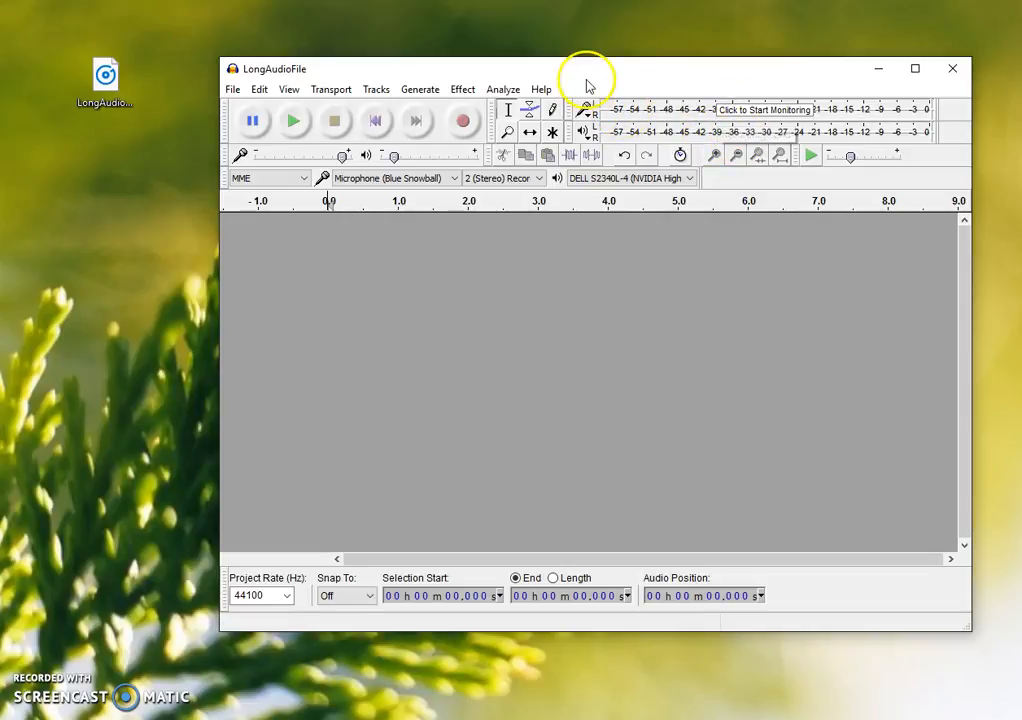
drag(586, 68, 558, 57)
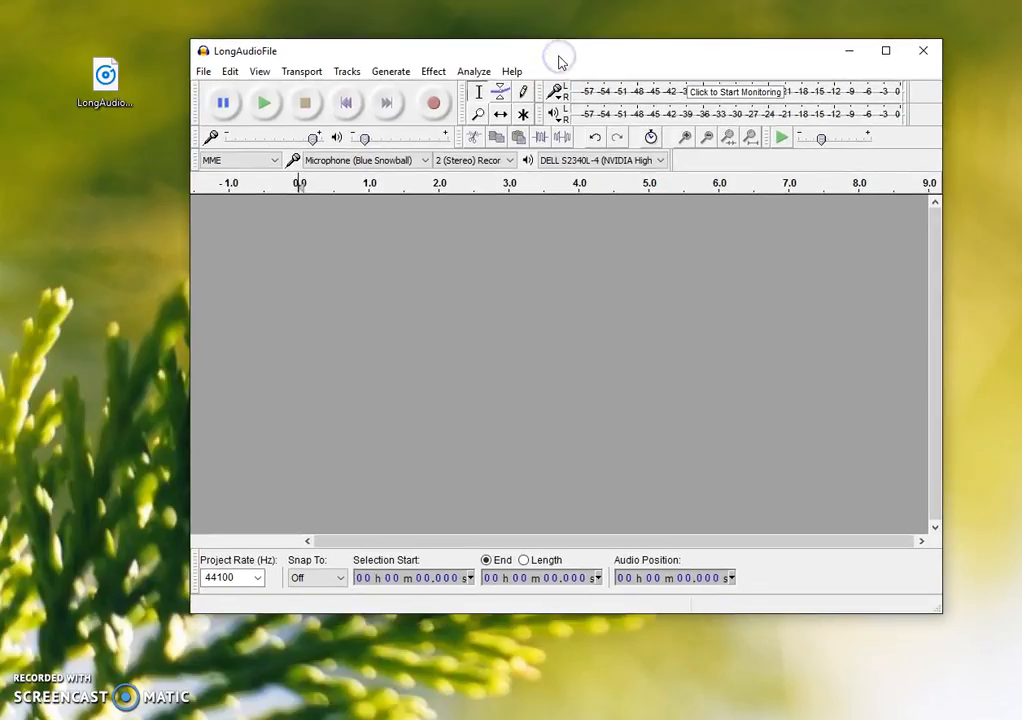
click(449, 57)
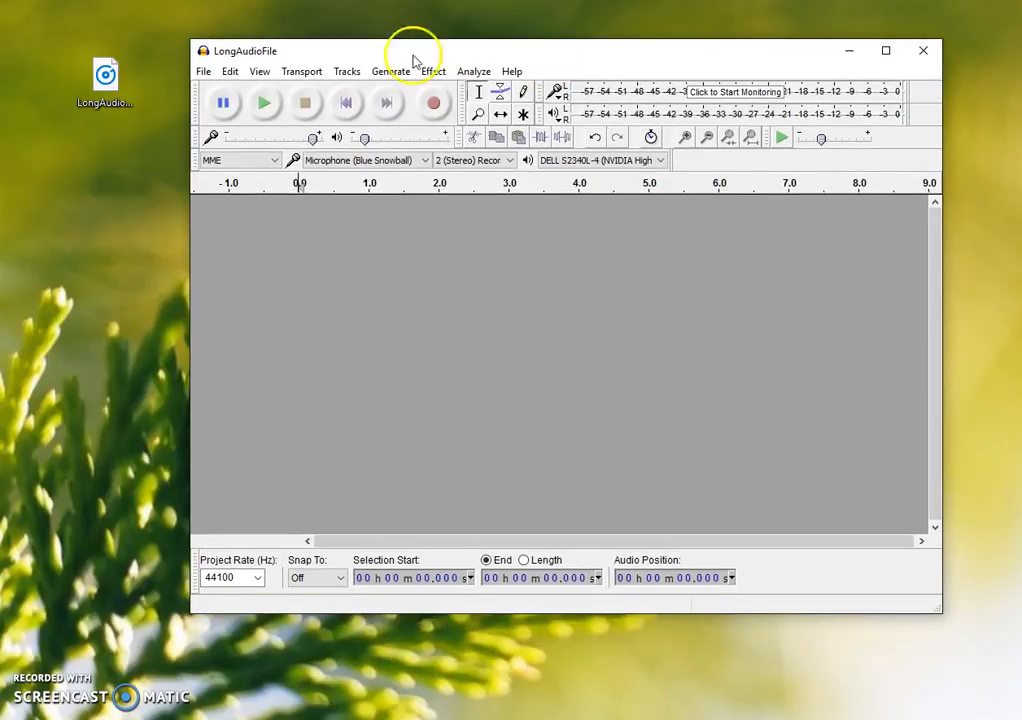
- Import the LongAudioFile__all-chs audio file from the Desktop into the project
click(204, 73)
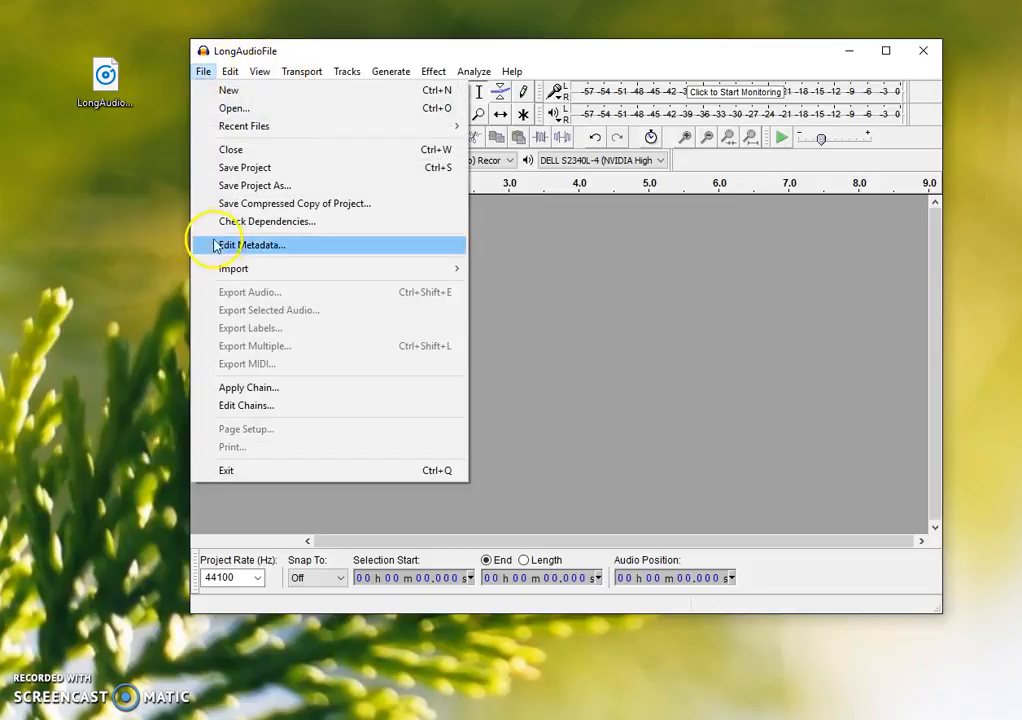
mouse_move(250, 278)
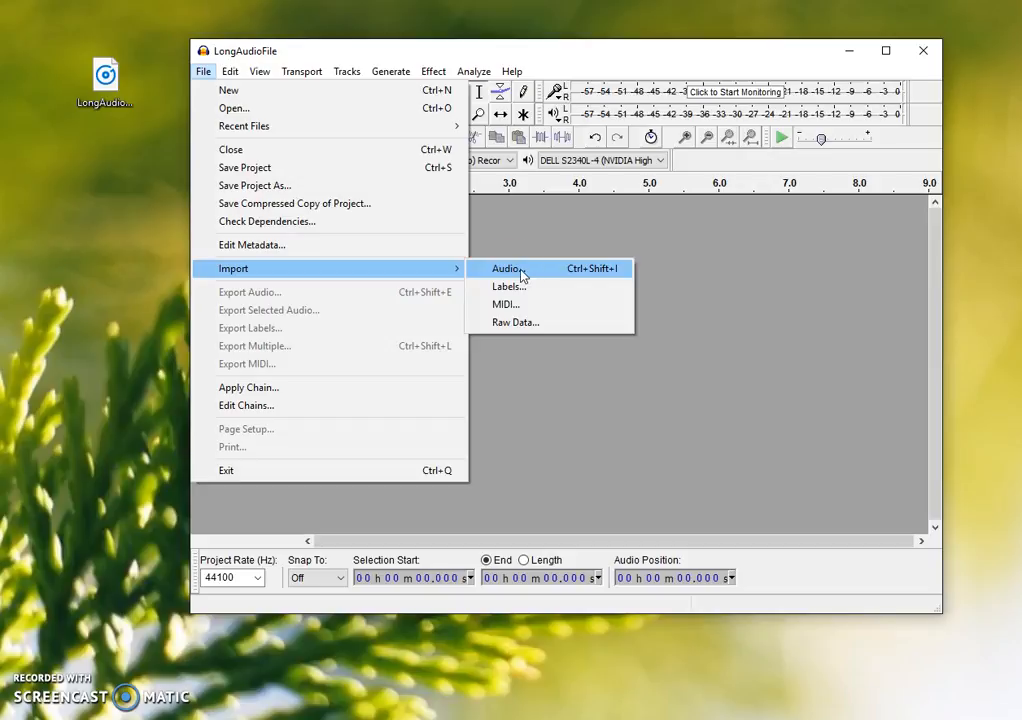
click(582, 272)
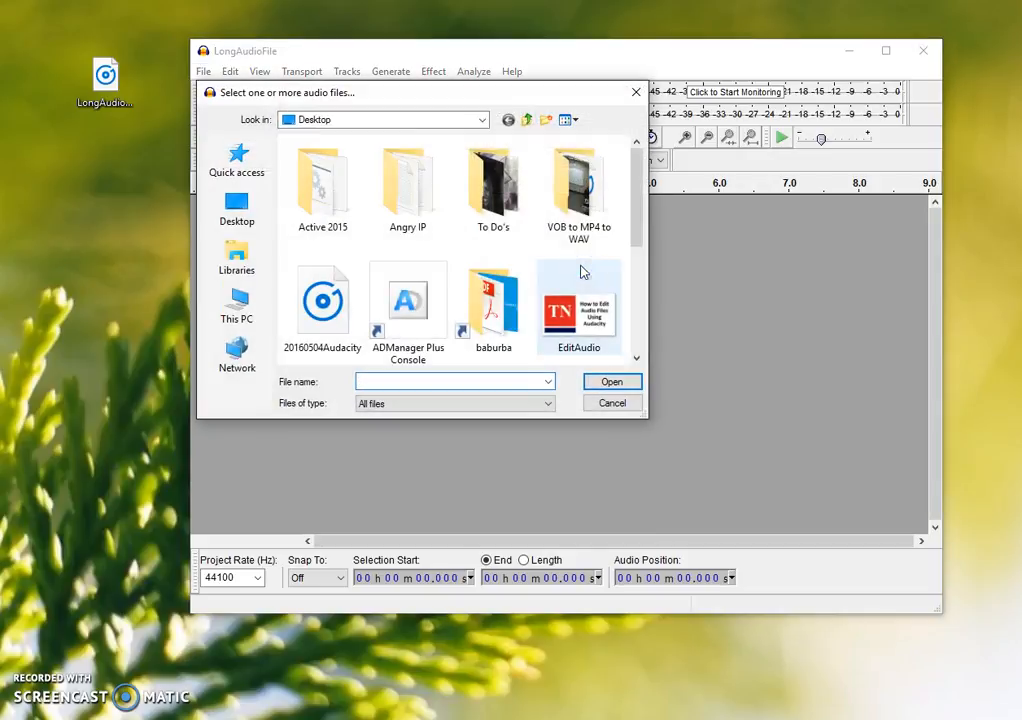
drag(637, 203, 636, 292)
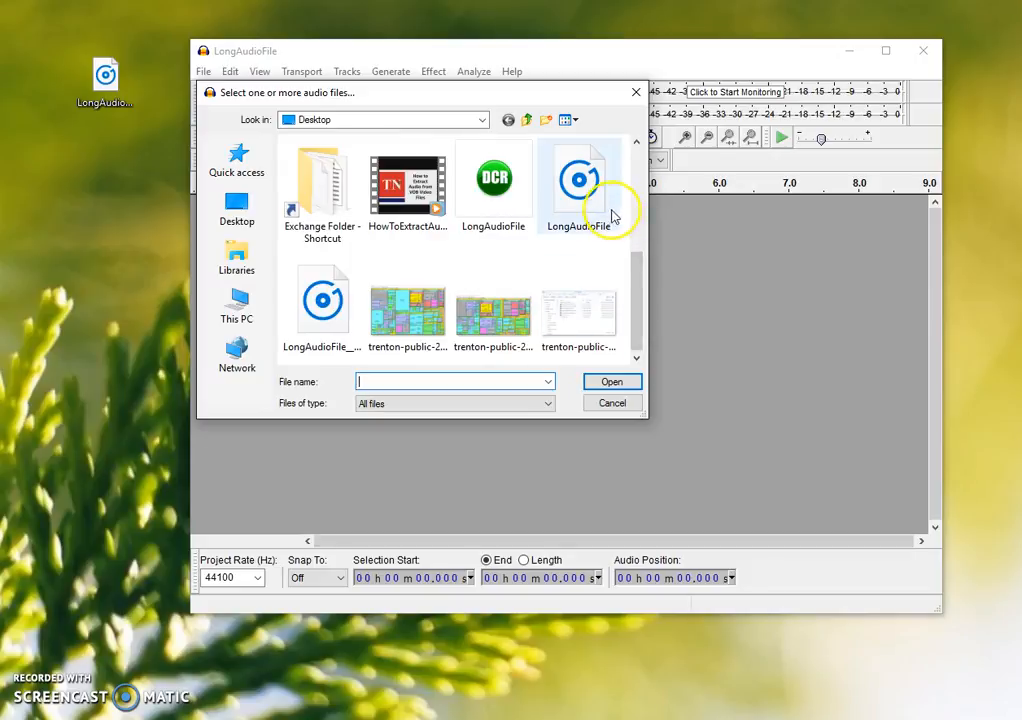
click(325, 300)
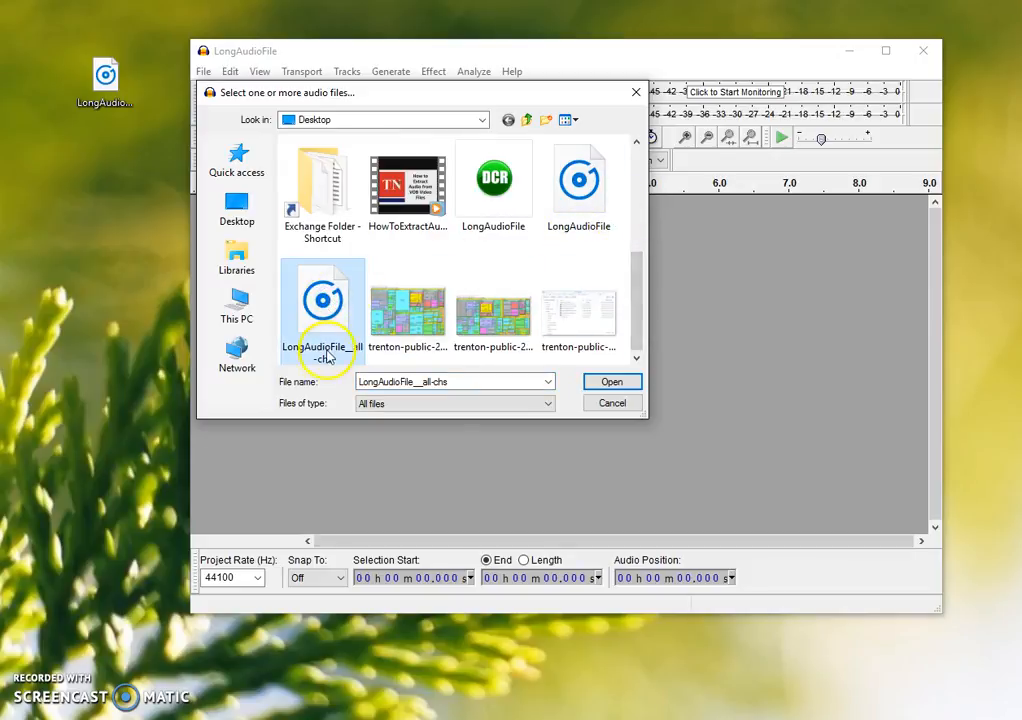
click(594, 387)
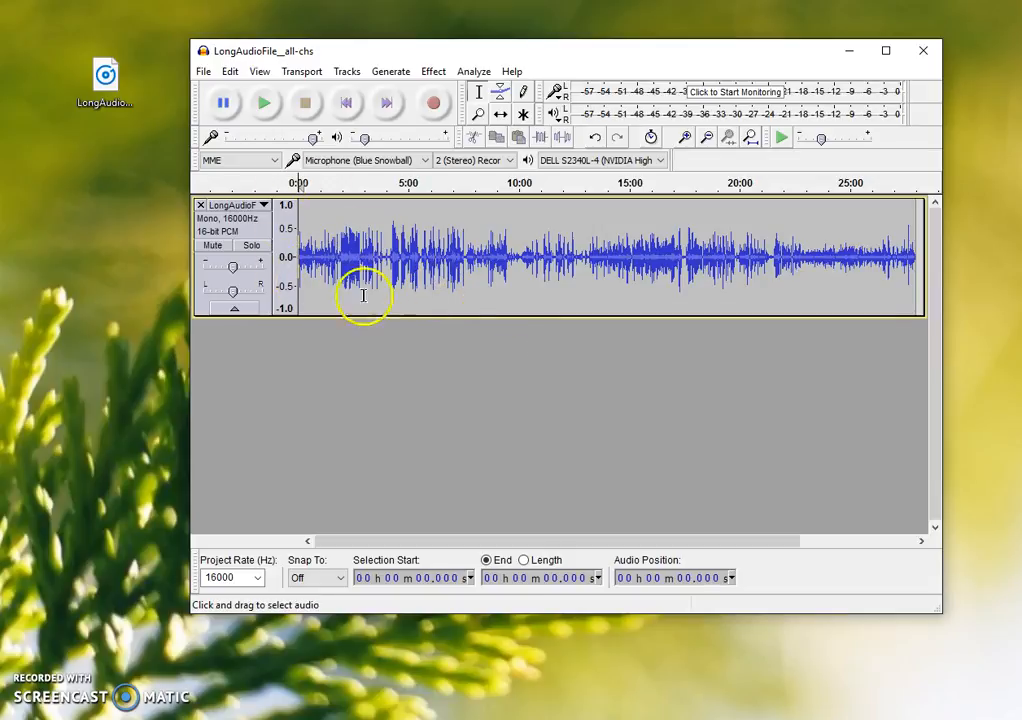
- Select the entire imported track and play its beginning twice, stopping playback each time
click(200, 298)
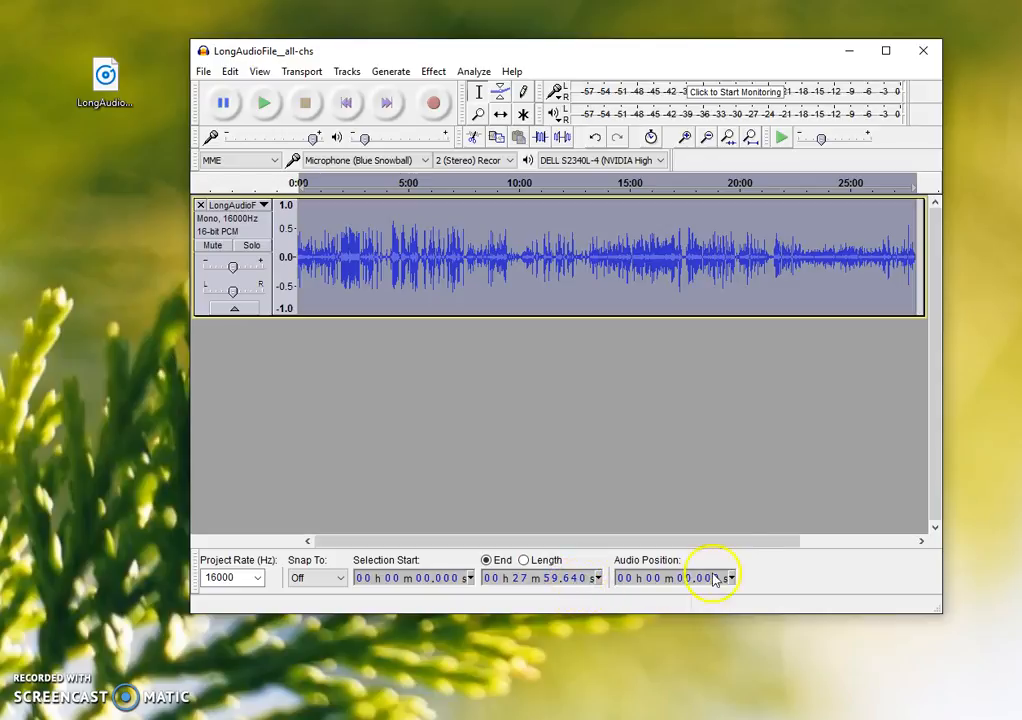
click(354, 51)
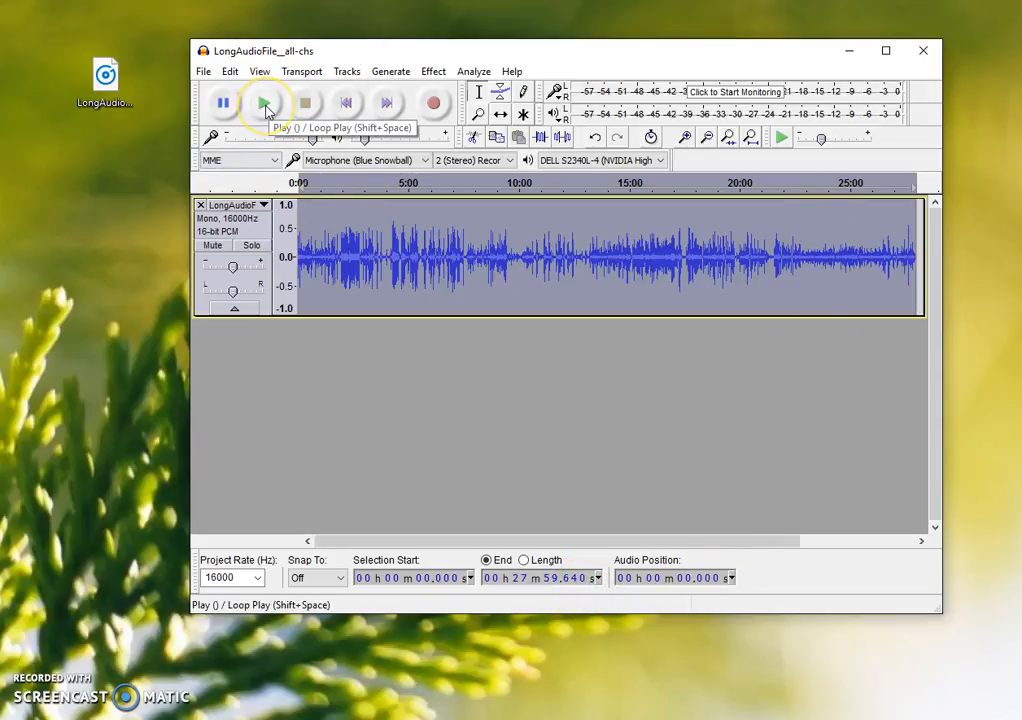
click(265, 105)
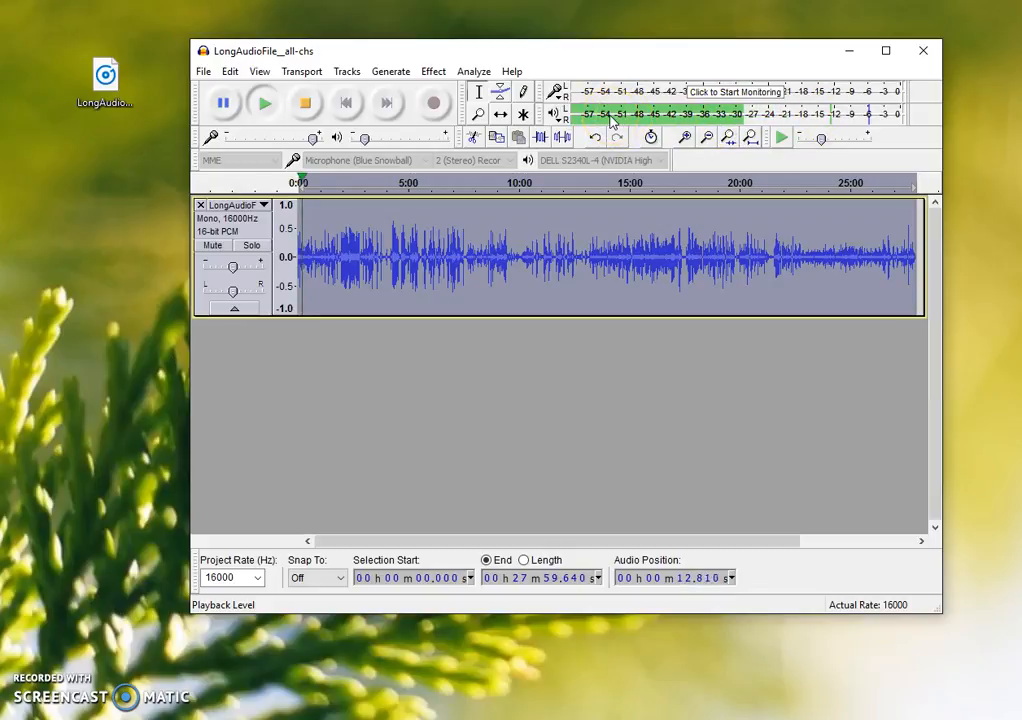
click(580, 113)
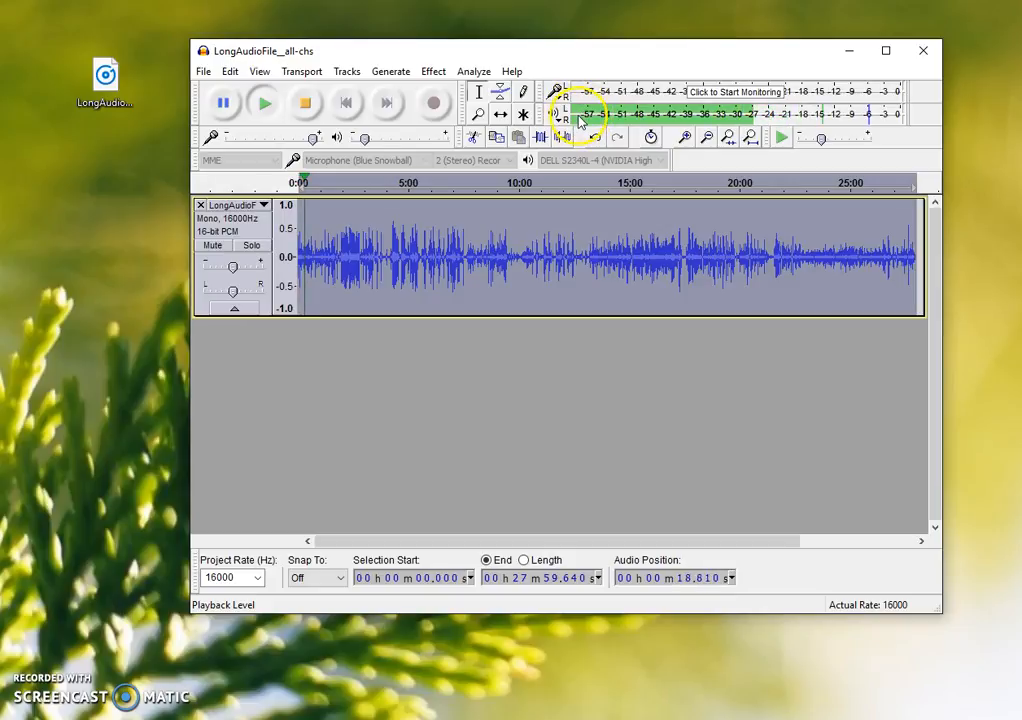
click(307, 103)
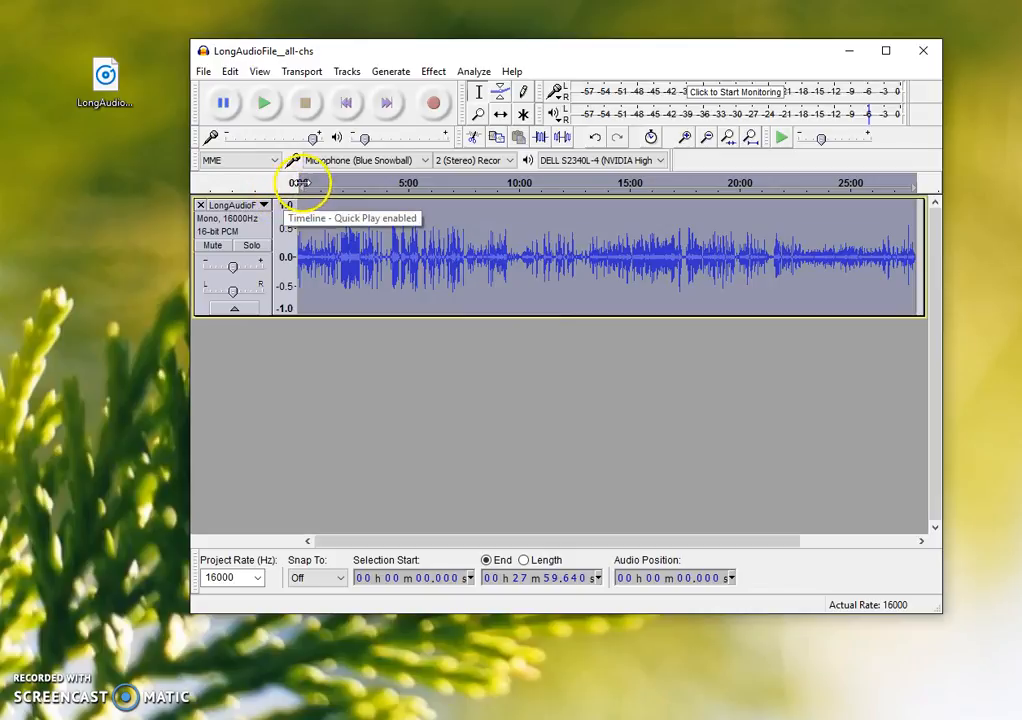
click(264, 103)
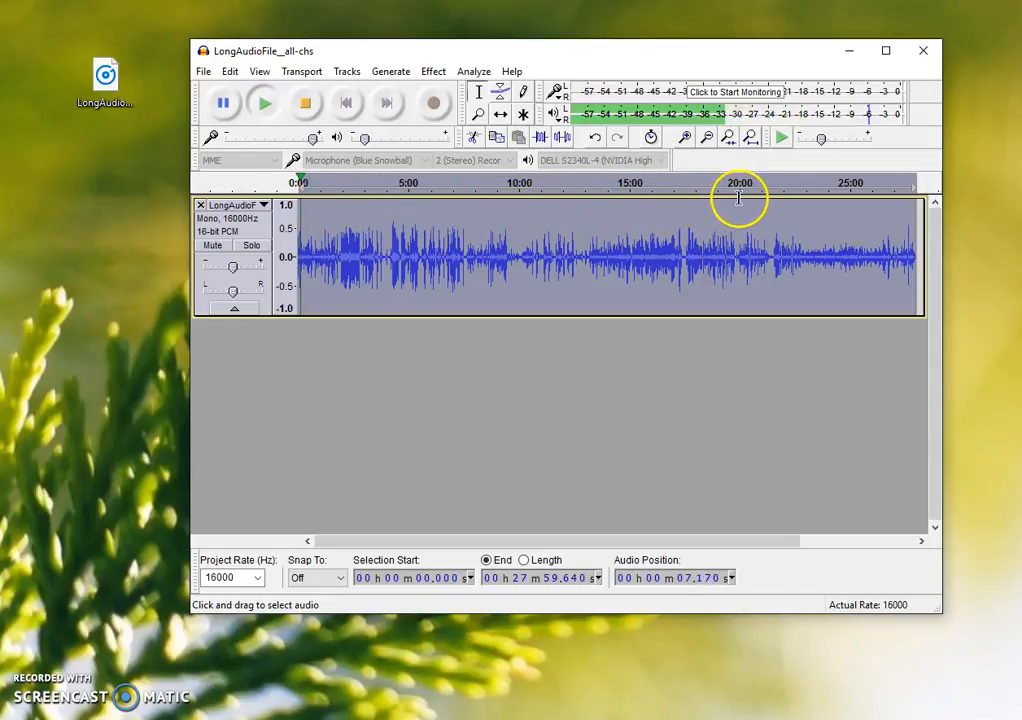
click(309, 106)
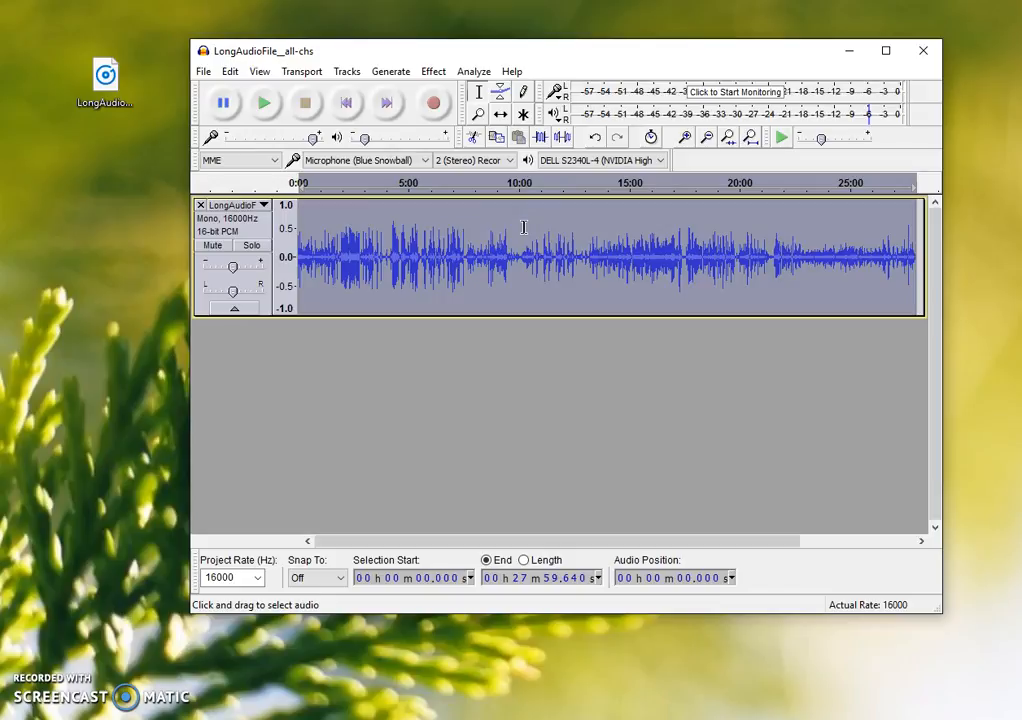
- Cut the whole selected recording and undo the cut
click(480, 116)
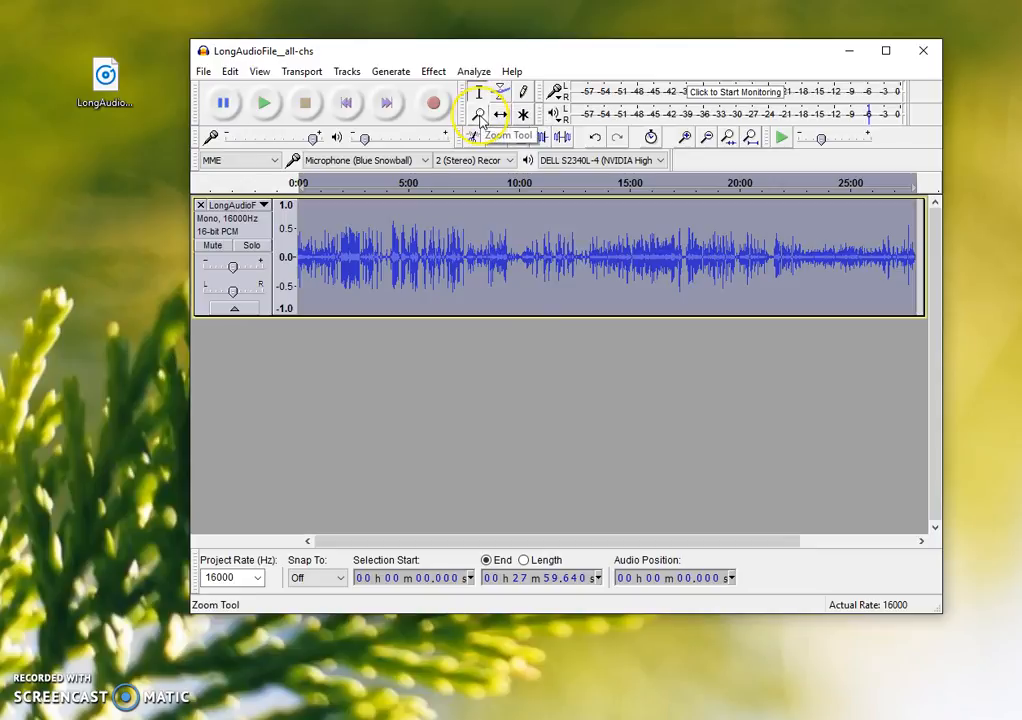
click(476, 135)
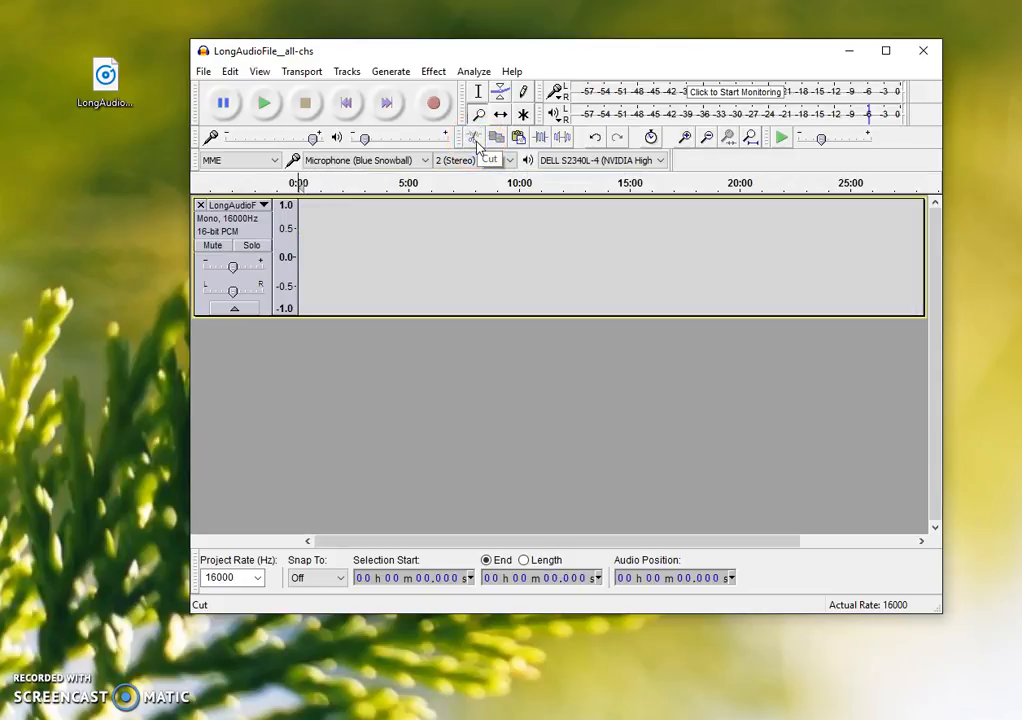
key(ctrl+z)
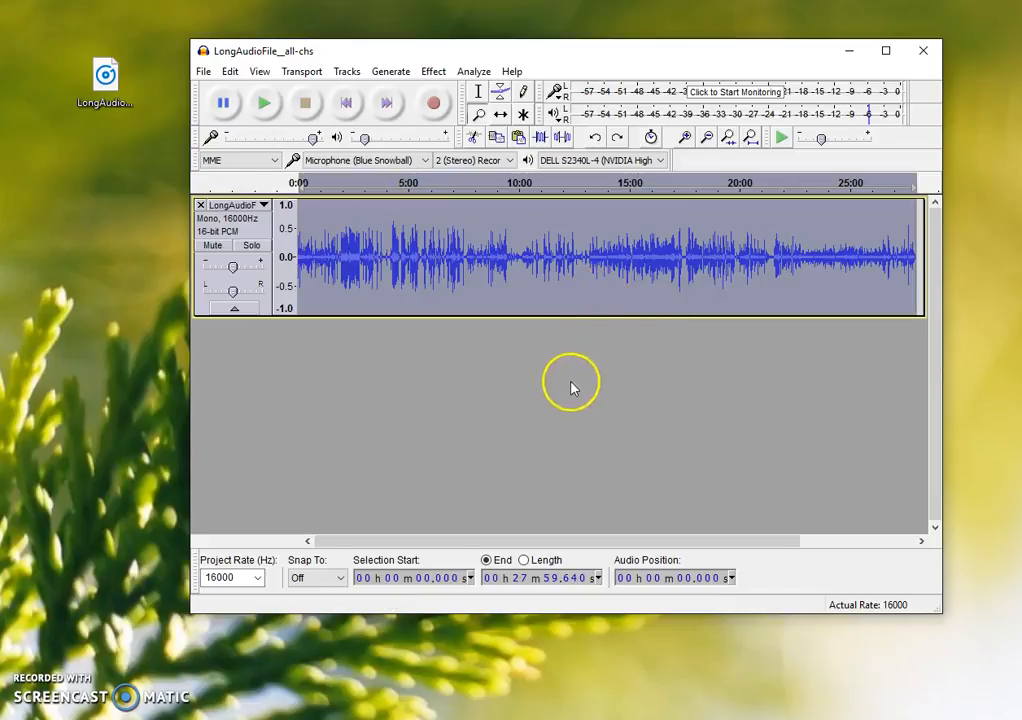
- Zoom in on the waveform around the 13:00 mark with the Zoom tool until the surrounding audio is shown in detail
click(478, 113)
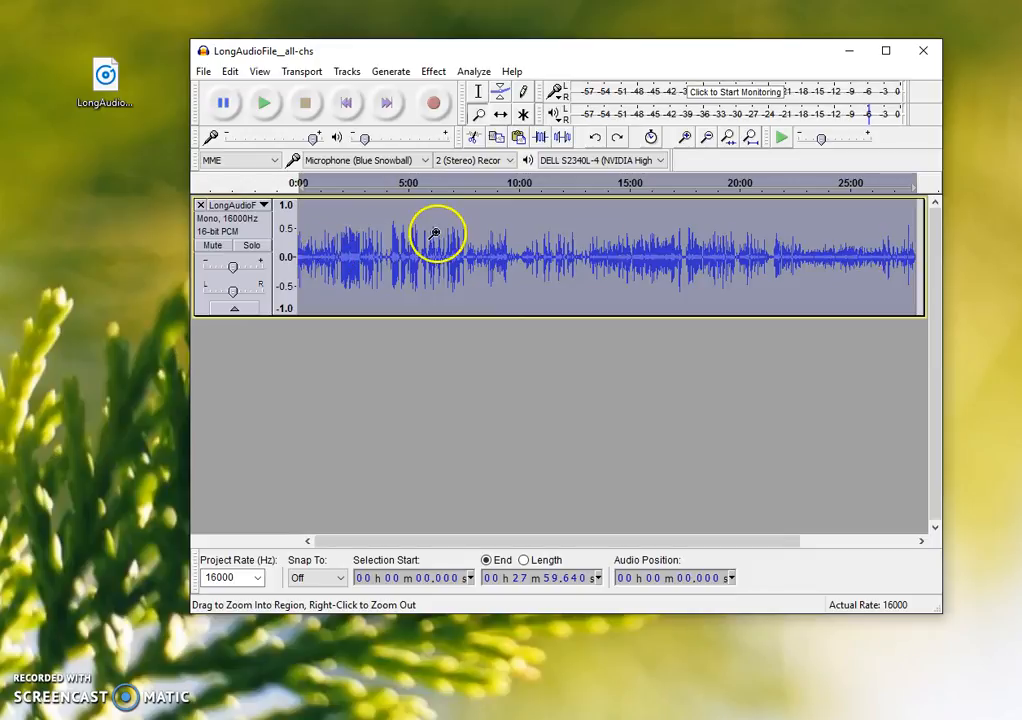
click(478, 116)
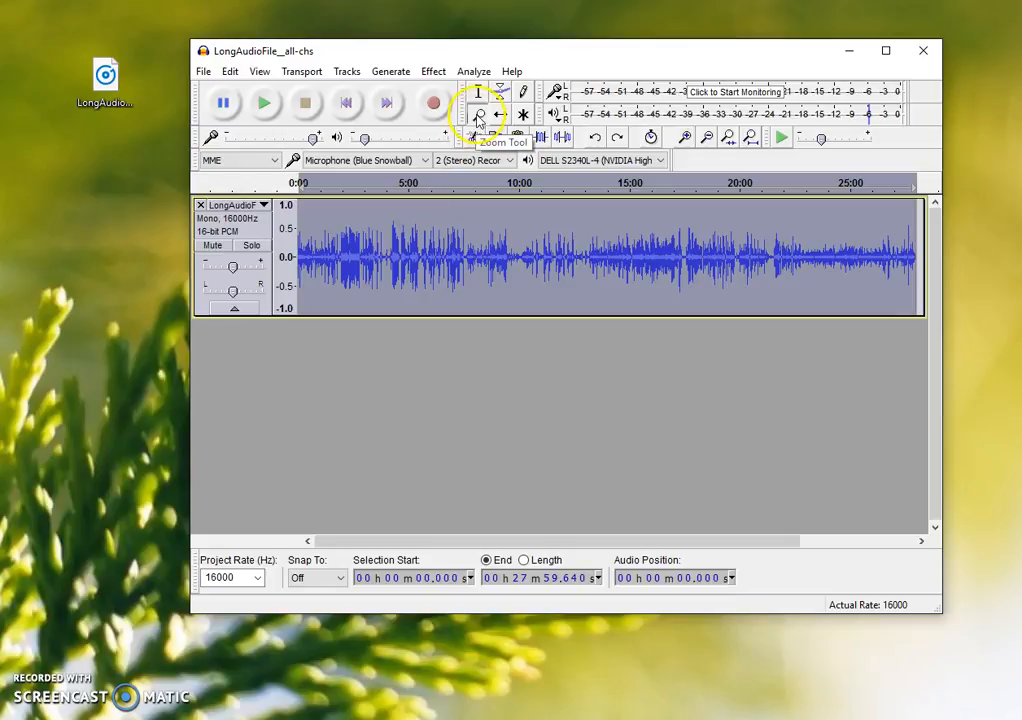
click(477, 92)
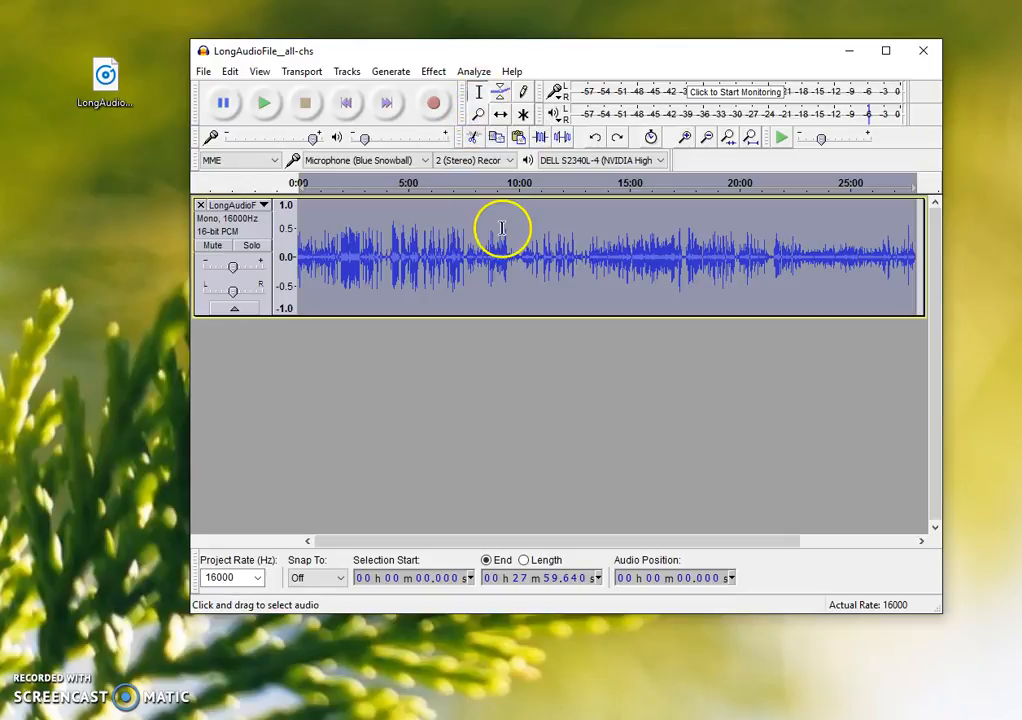
click(477, 115)
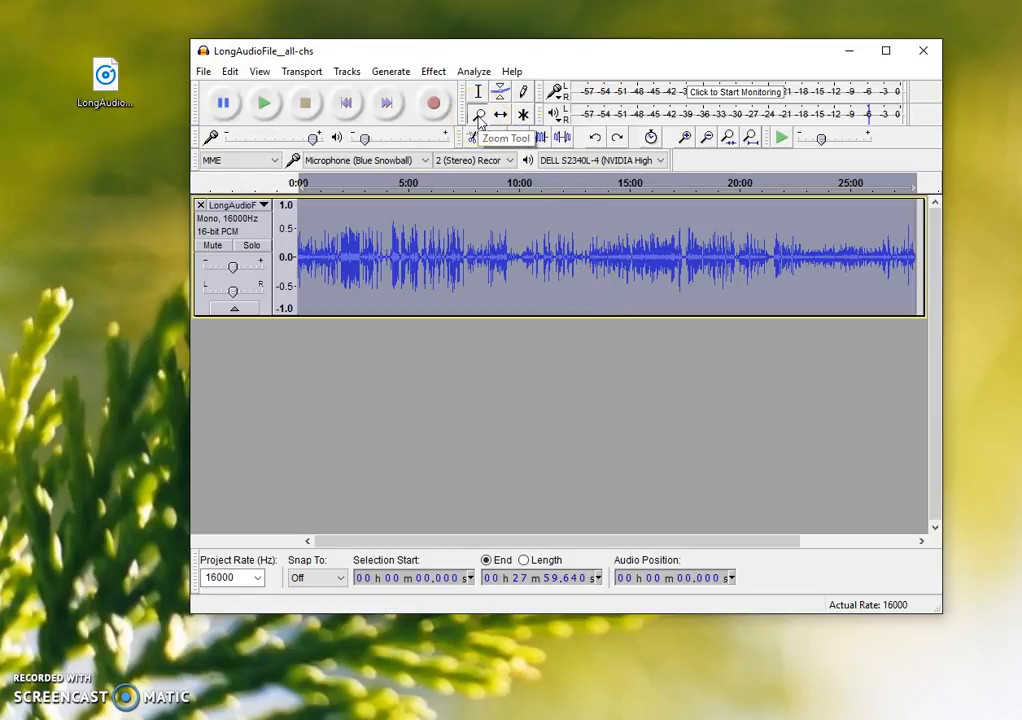
click(580, 250)
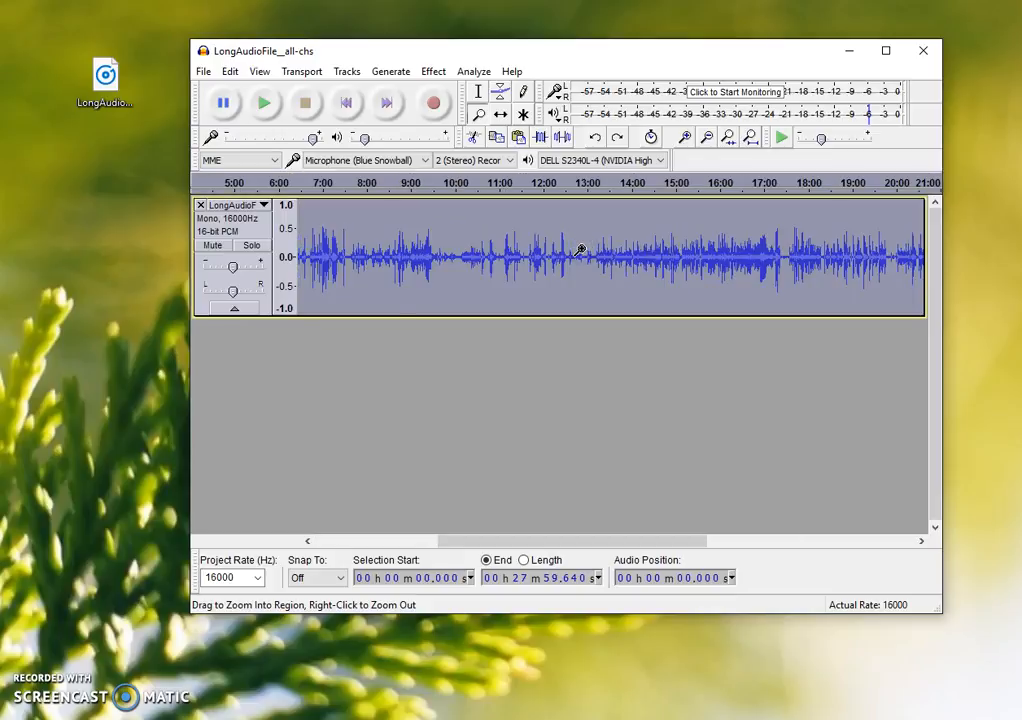
click(580, 250)
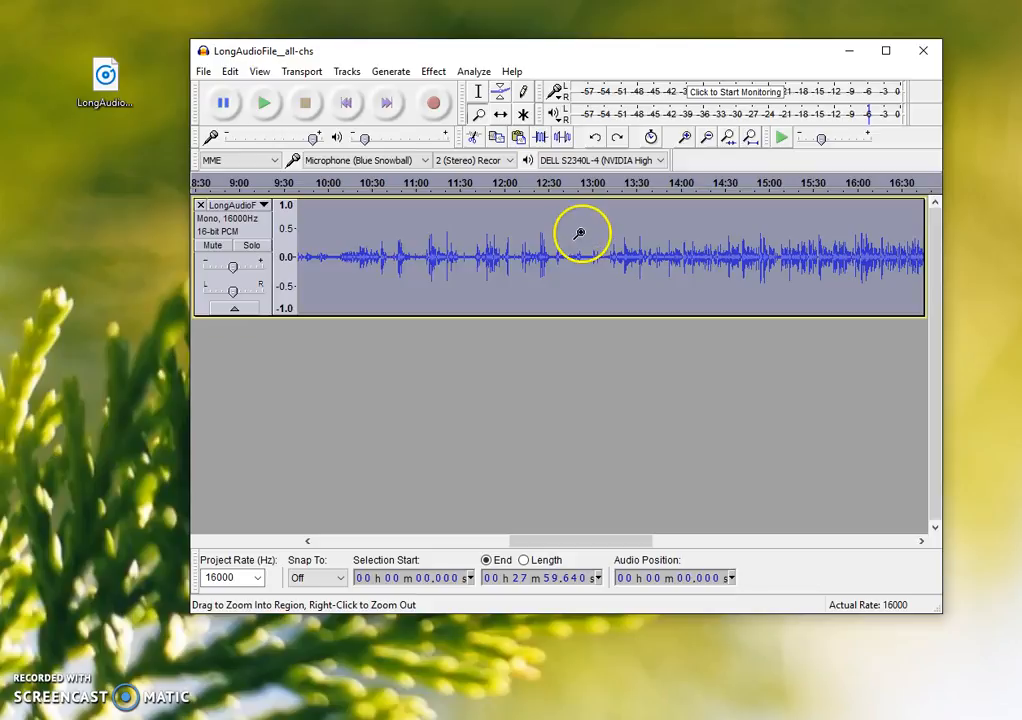
click(579, 233)
click(580, 233)
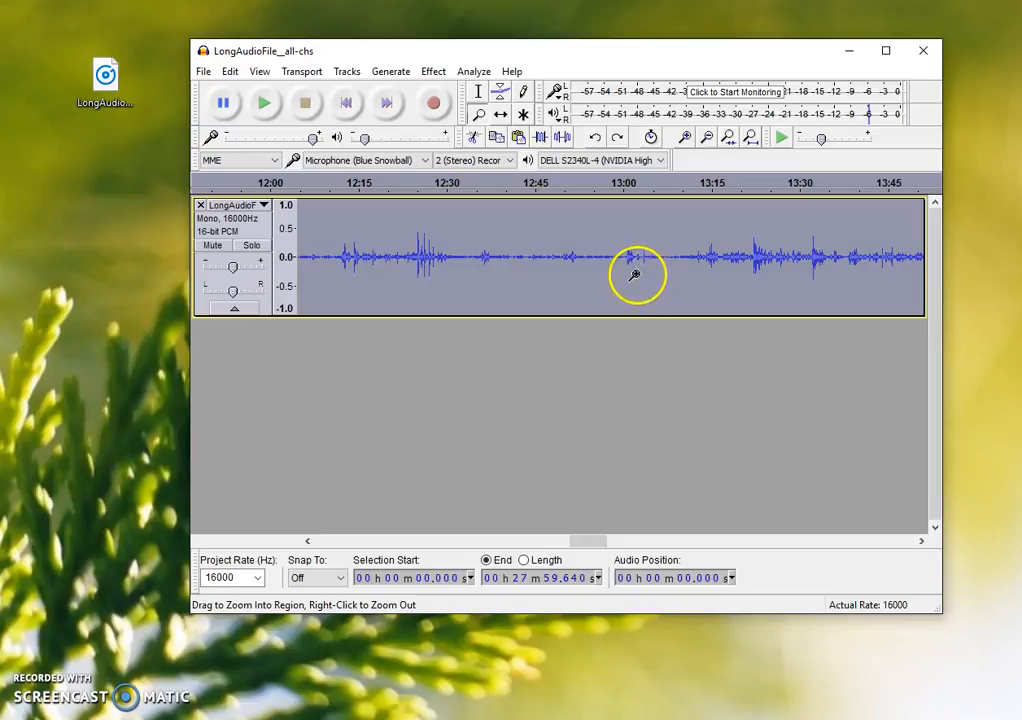
click(620, 250)
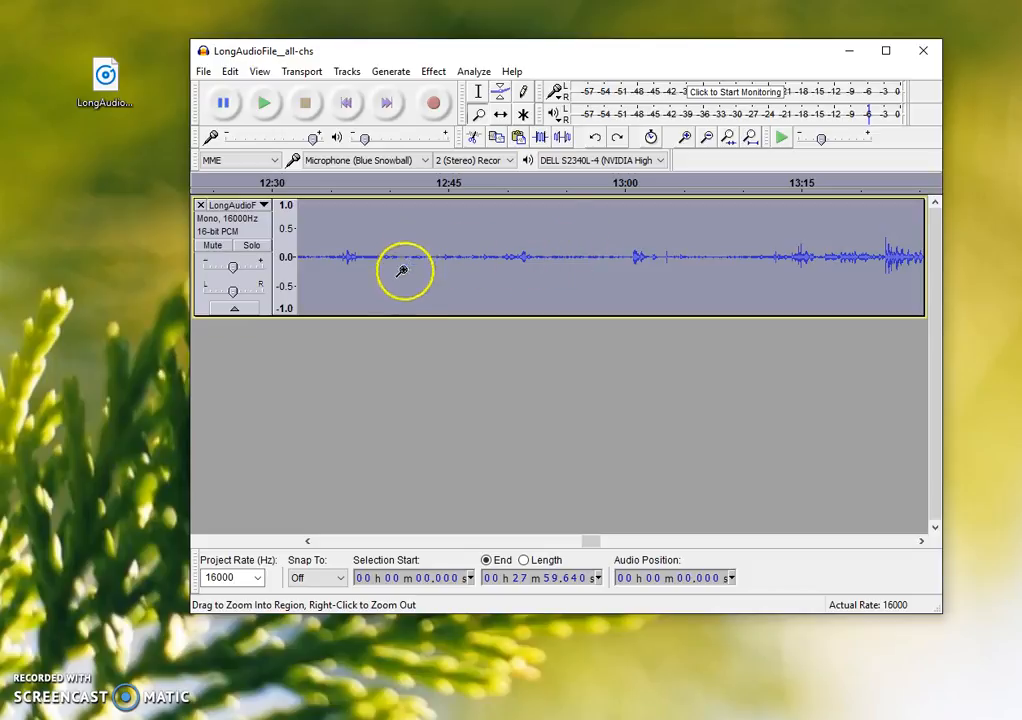
mouse_move(590, 542)
mouse_down()
mouse_move(459, 540)
mouse_move(625, 541)
mouse_move(594, 543)
mouse_up()
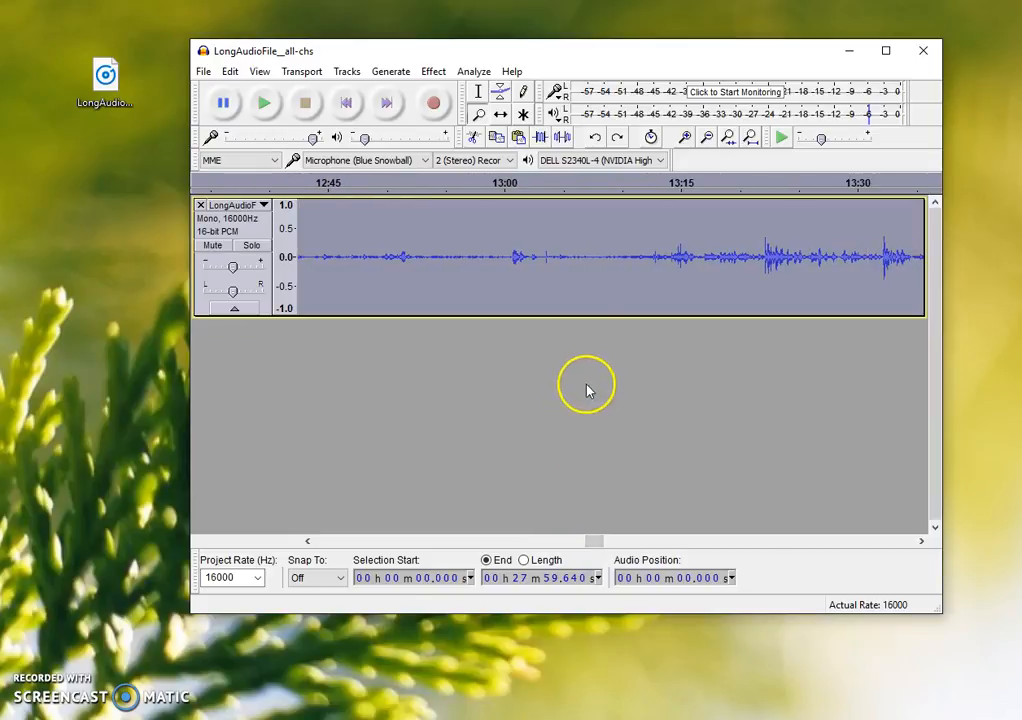
click(259, 71)
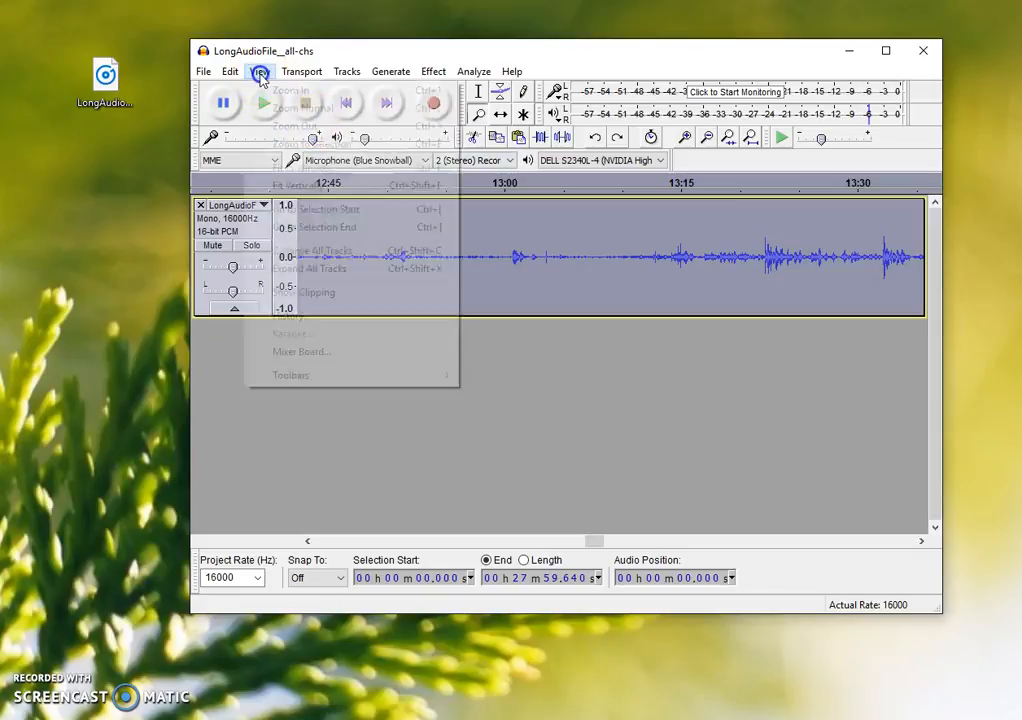
click(278, 126)
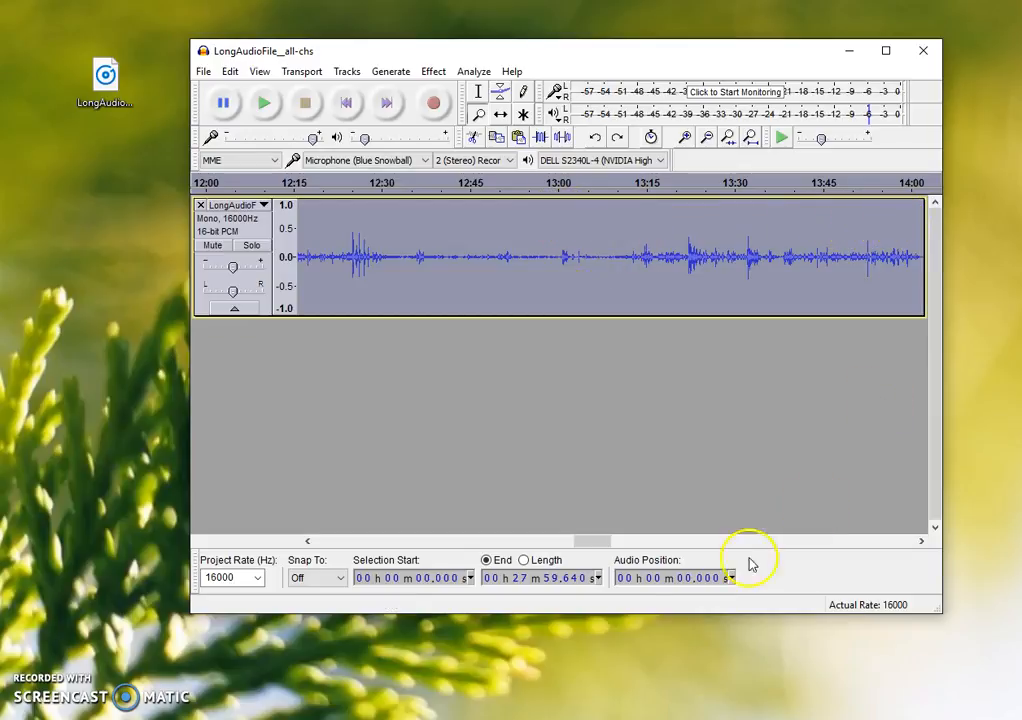
drag(589, 543, 596, 541)
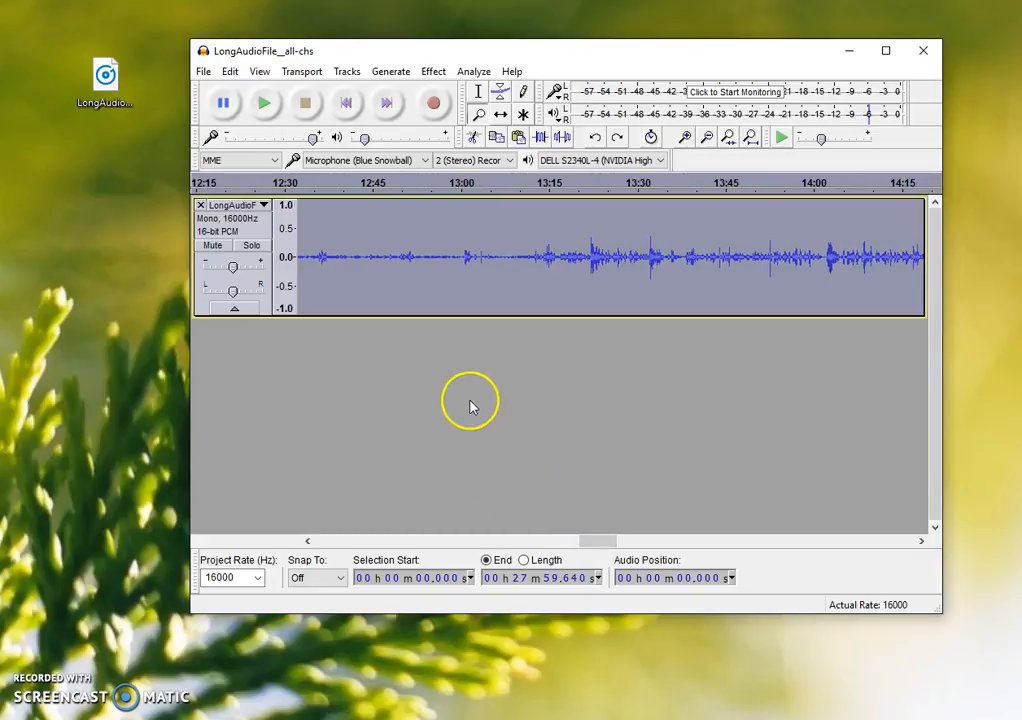
- Select the audio from about 13:00 back to the start of the track and cut it
click(480, 97)
click(547, 245)
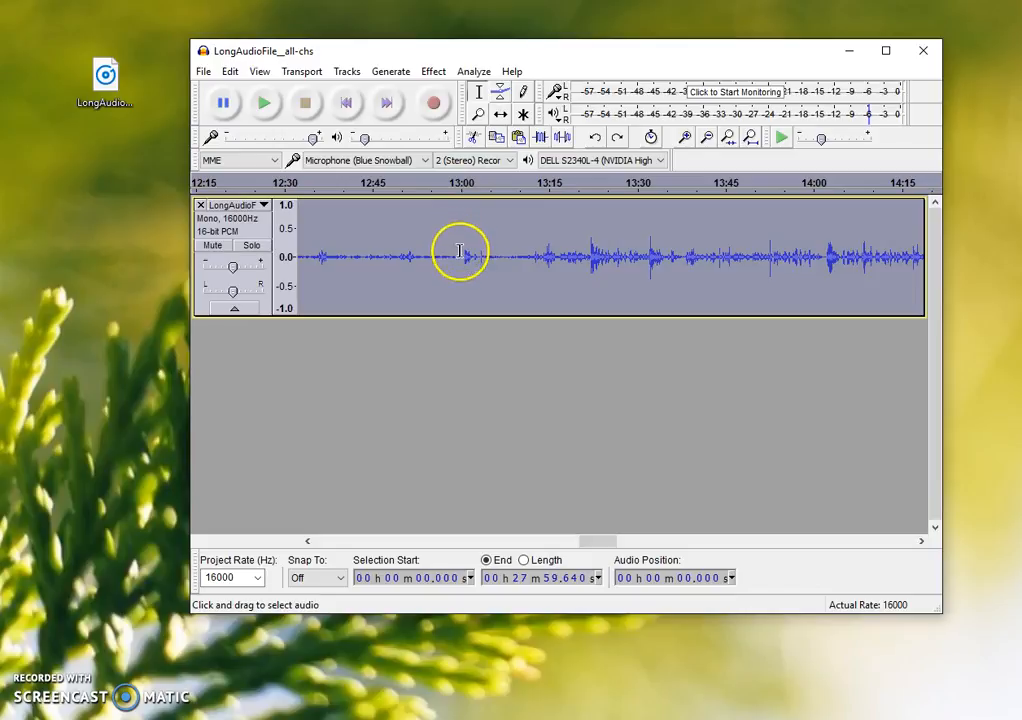
drag(459, 258, 206, 267)
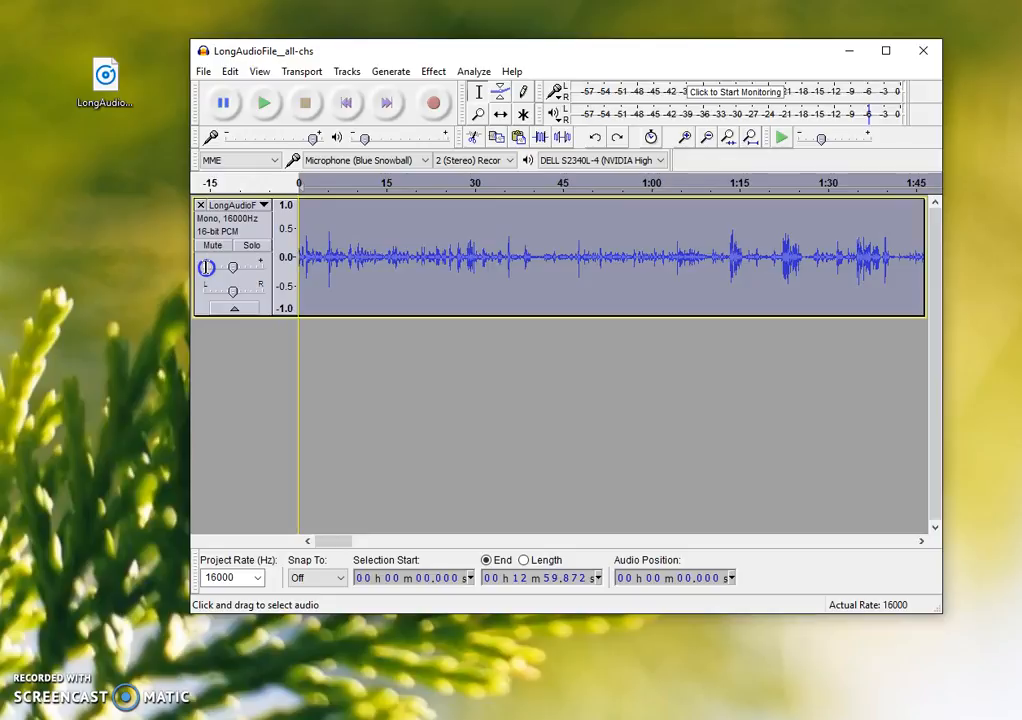
drag(206, 267, 206, 267)
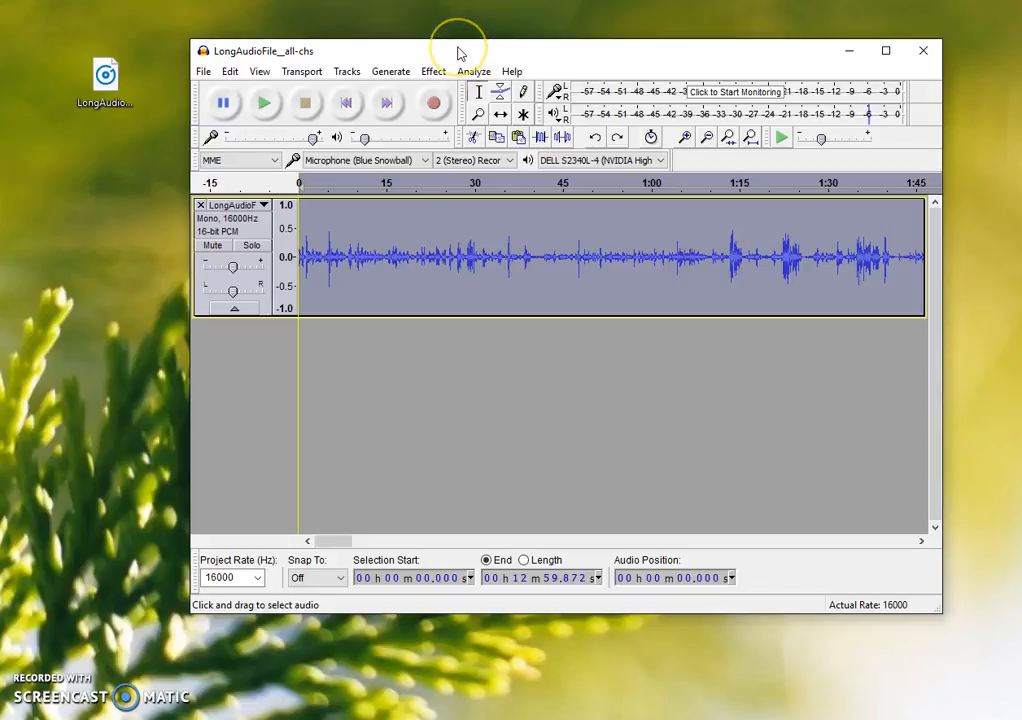
click(474, 141)
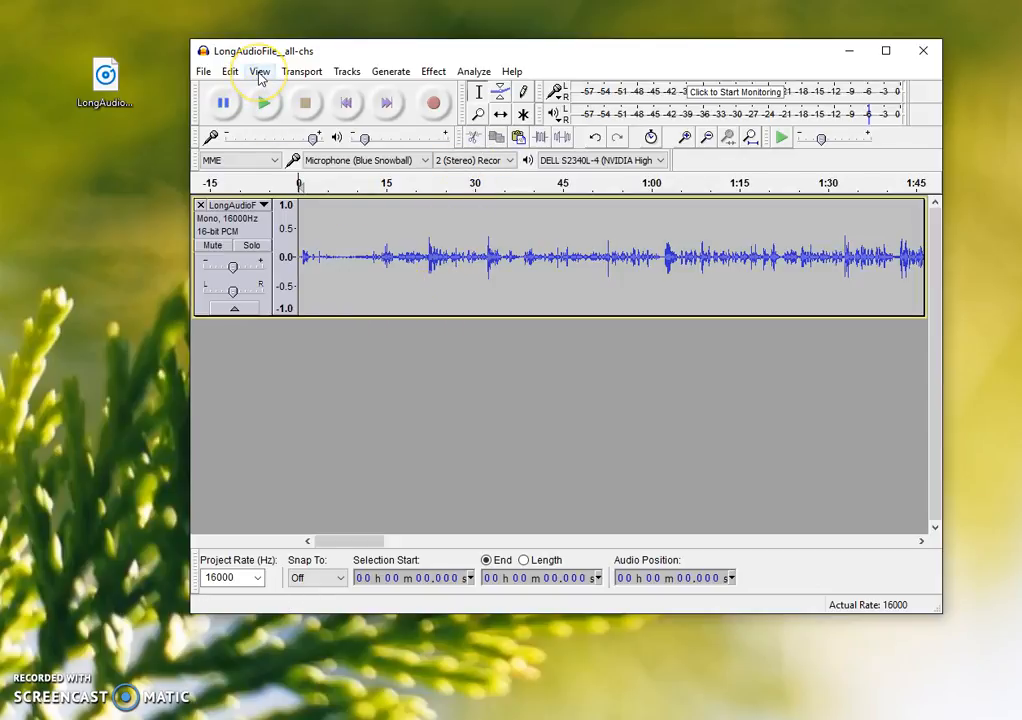
- Zoom out until the whole remaining recording fits in view
click(259, 72)
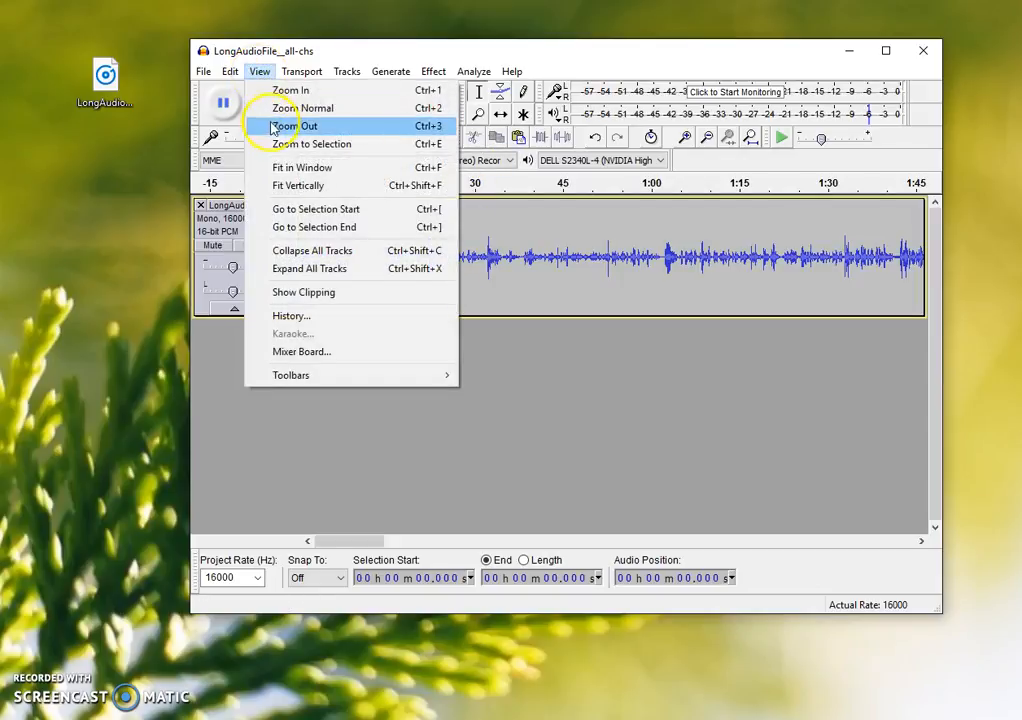
click(272, 126)
click(259, 72)
click(276, 127)
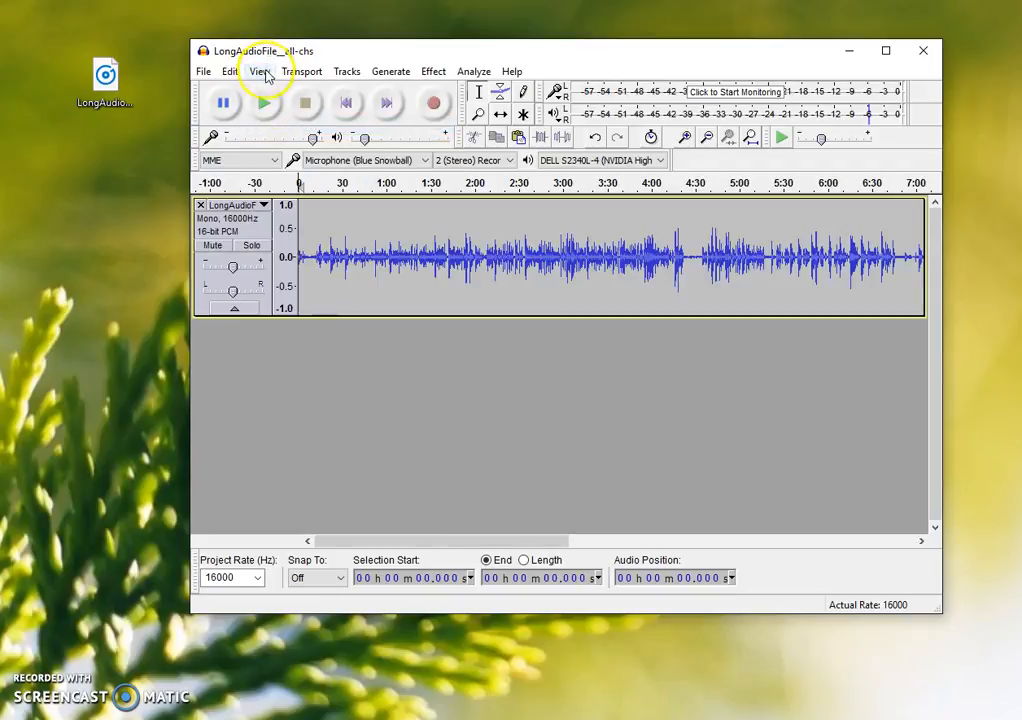
click(260, 72)
click(278, 126)
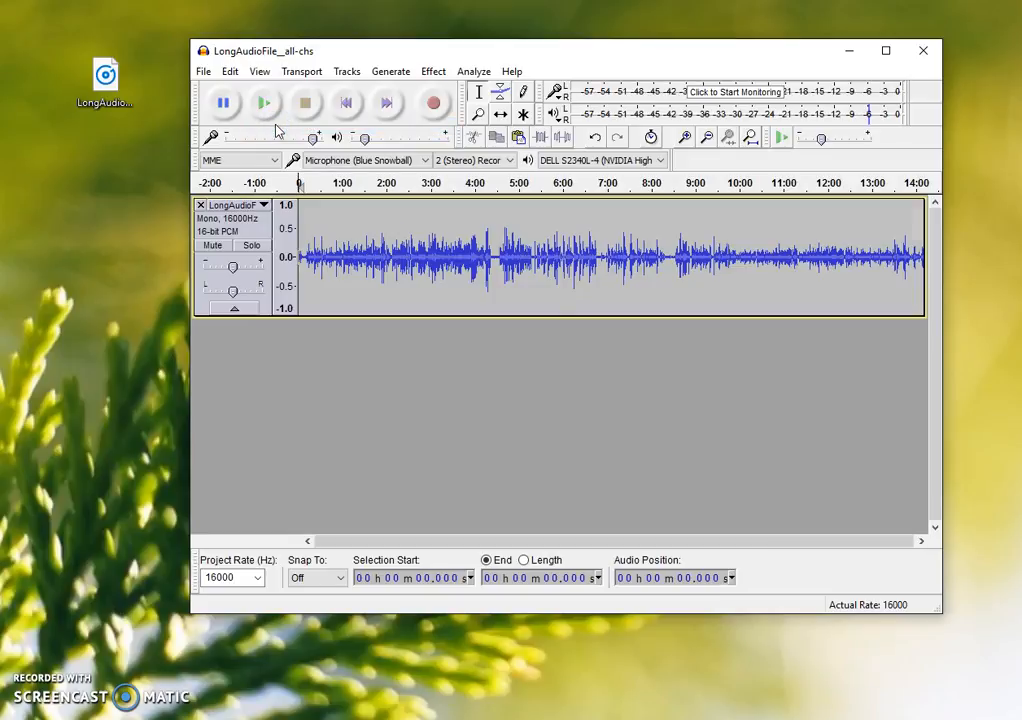
key(ctrl+3)
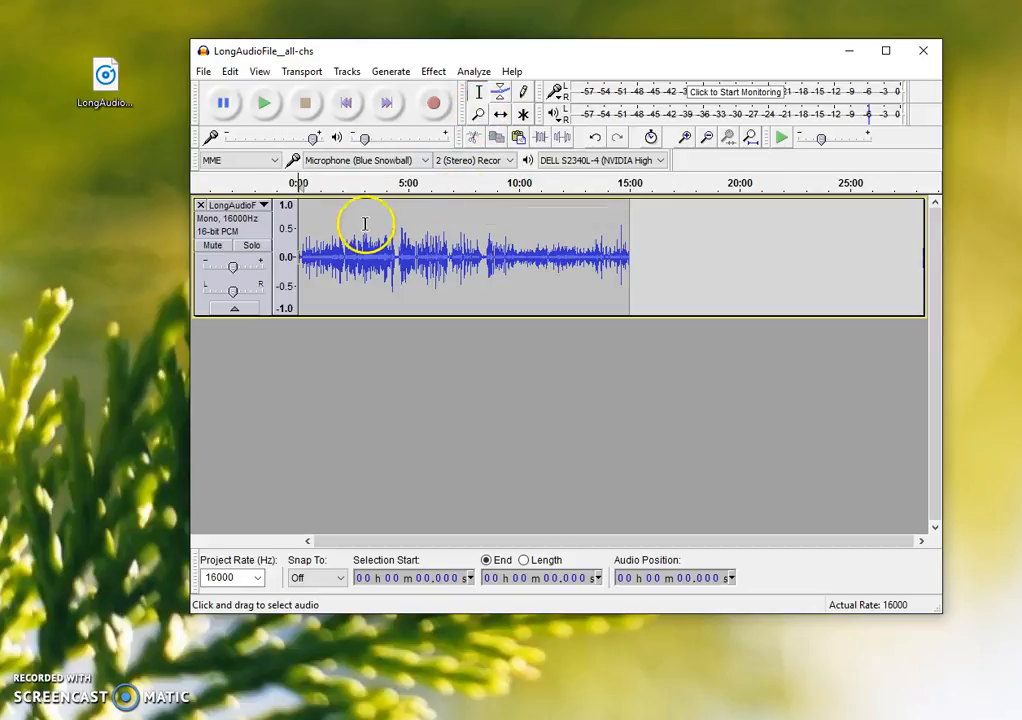
click(498, 354)
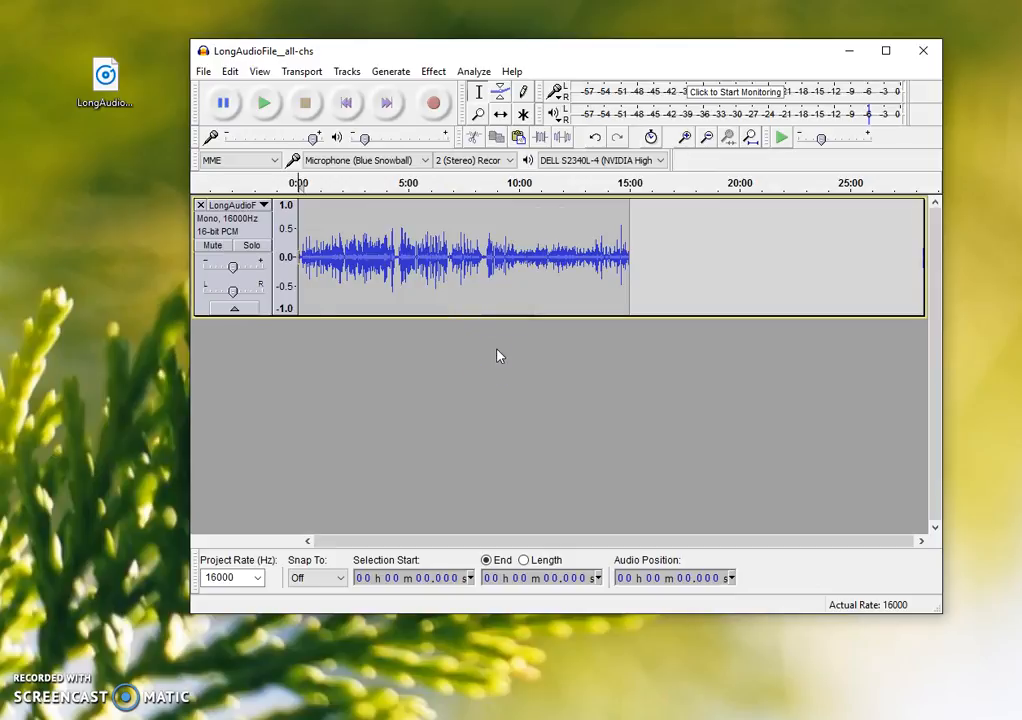
- Zoom in on the waveform around the 1:00 mark to find a quiet gap just after it
click(480, 115)
click(484, 119)
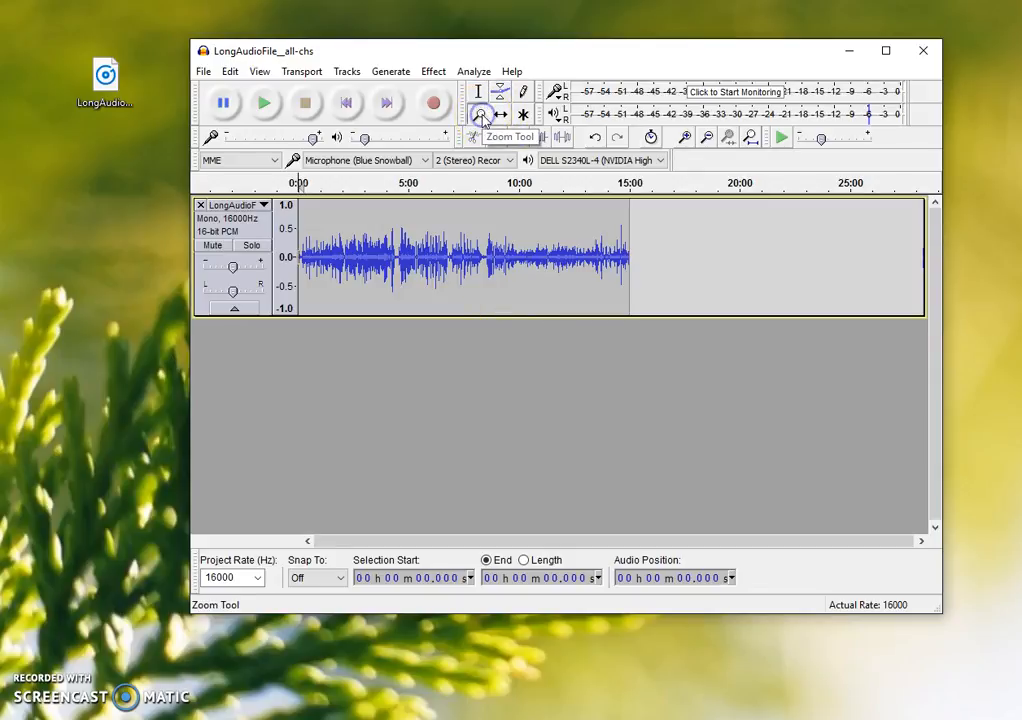
click(352, 247)
click(380, 258)
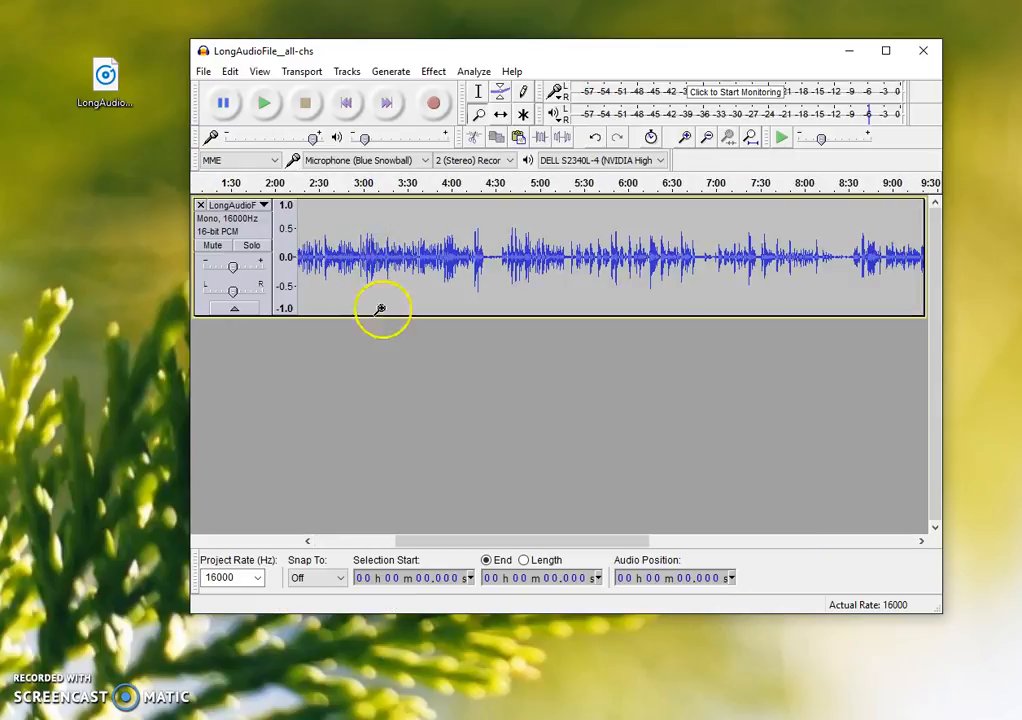
drag(481, 539, 360, 537)
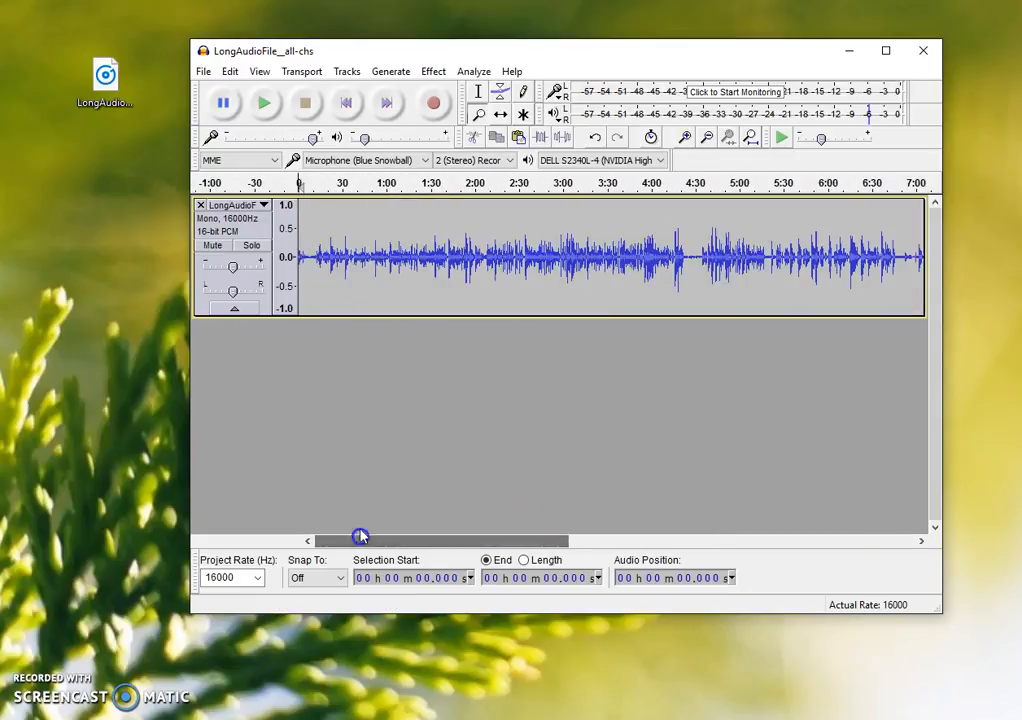
click(390, 254)
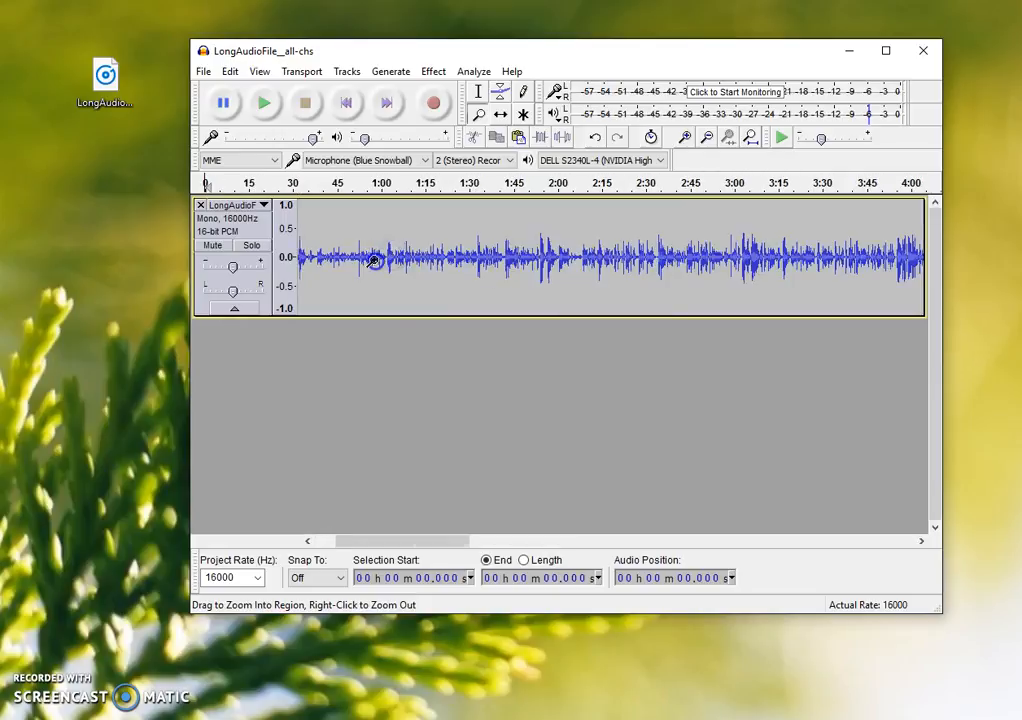
click(376, 256)
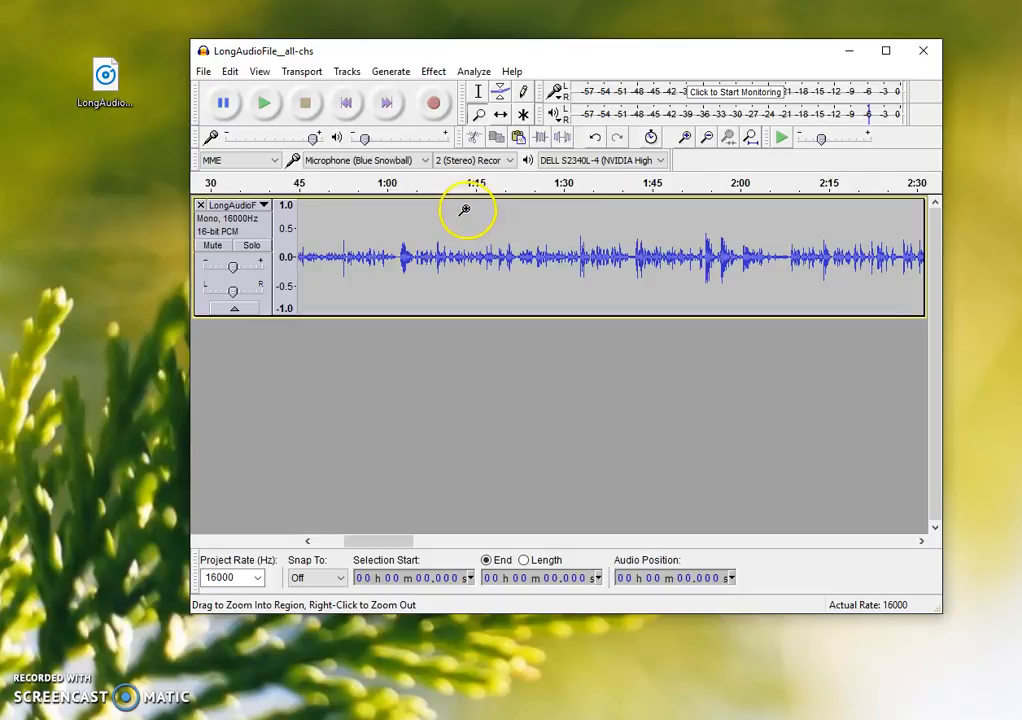
click(387, 217)
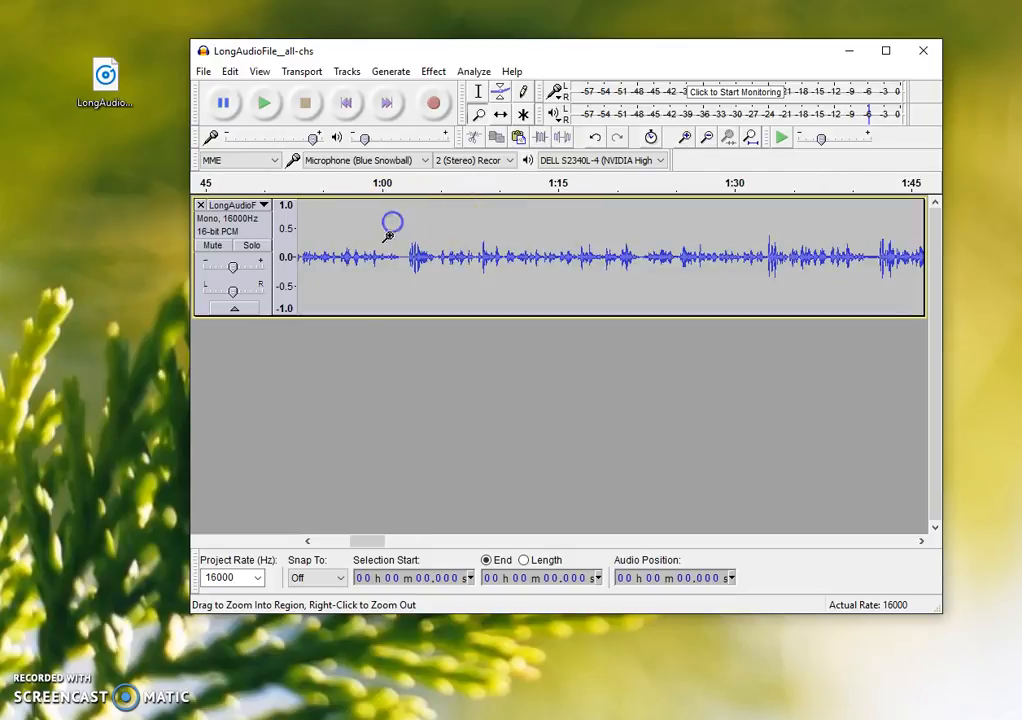
click(375, 238)
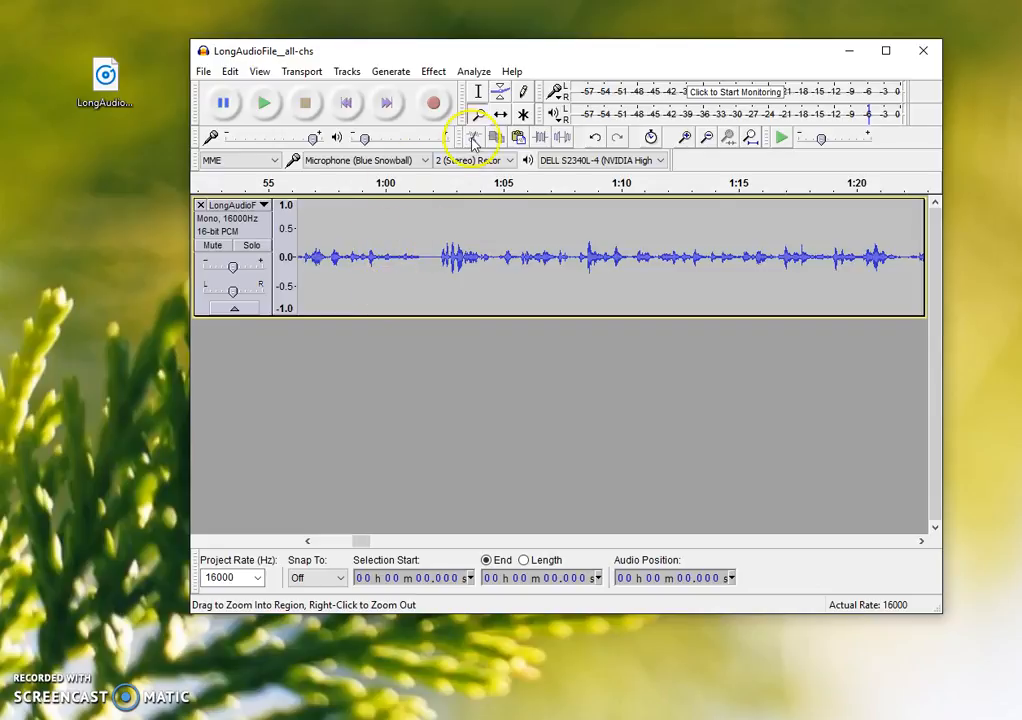
- Select the audio from about 1:02 through the end of the recording and cut it
click(480, 93)
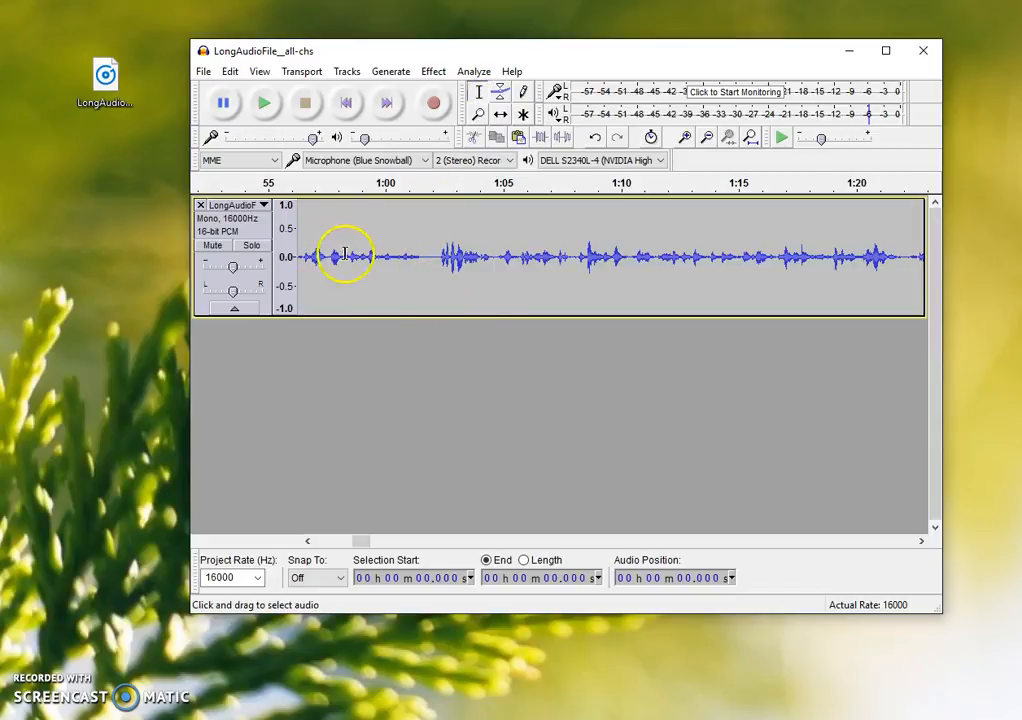
click(430, 258)
drag(430, 258, 1000, 265)
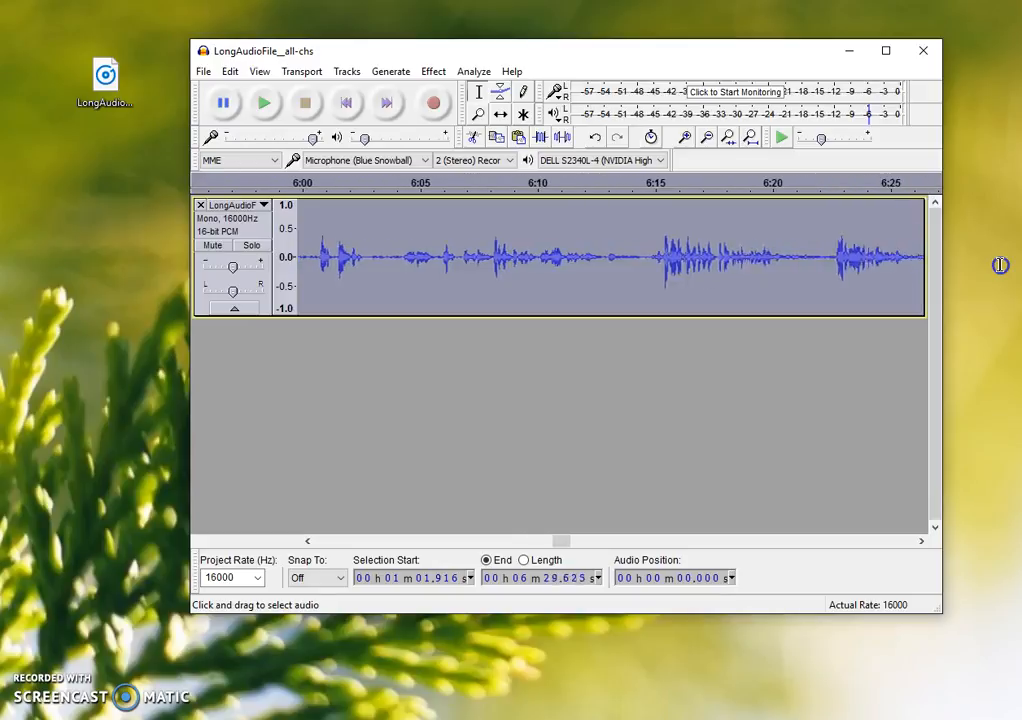
drag(1000, 265, 1000, 265)
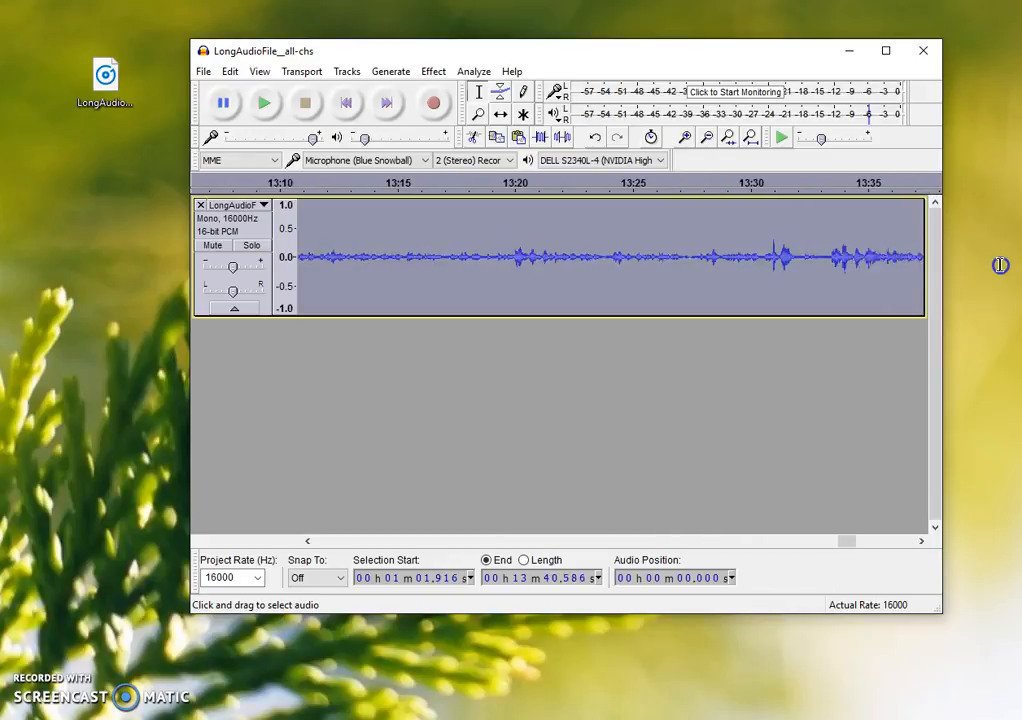
drag(1000, 265, 768, 269)
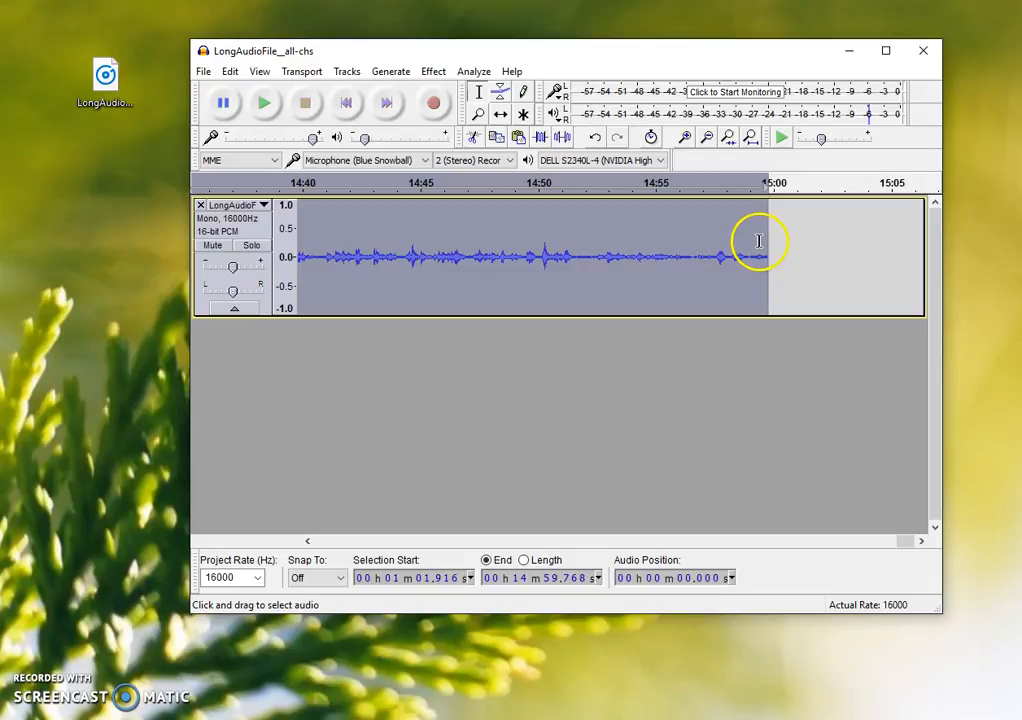
click(475, 139)
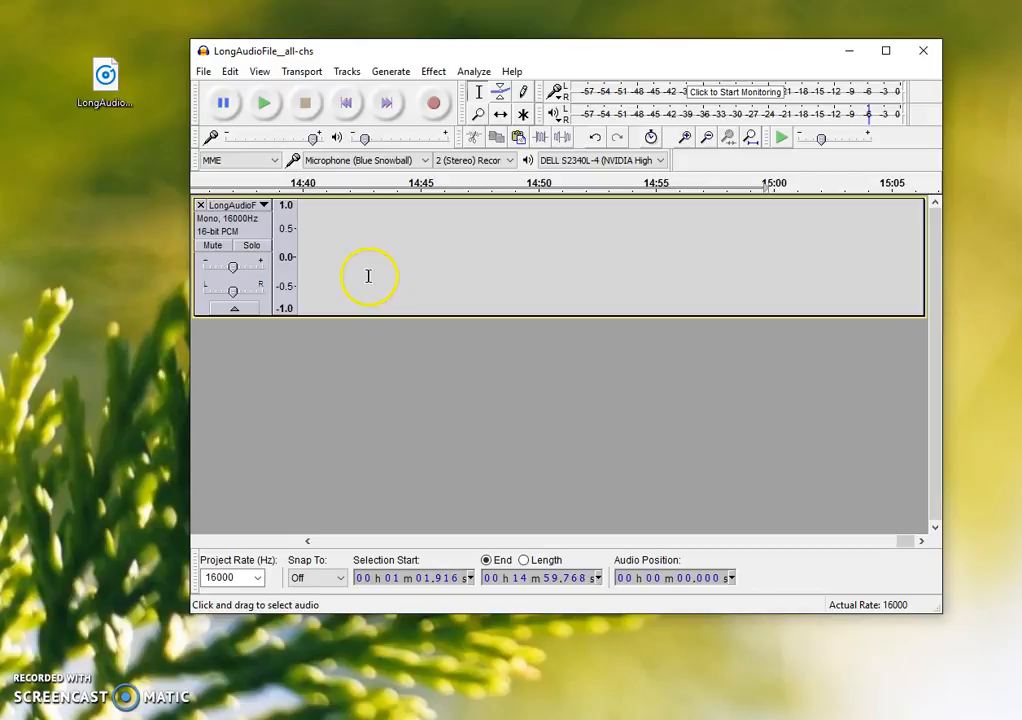
- Zoom out repeatedly until the short clip left at the start of the track is shown in full
key(ctrl+3)
key(ctrl+3)
key(ctrl+3)
key(ctrl+3)
key(ctrl+3)
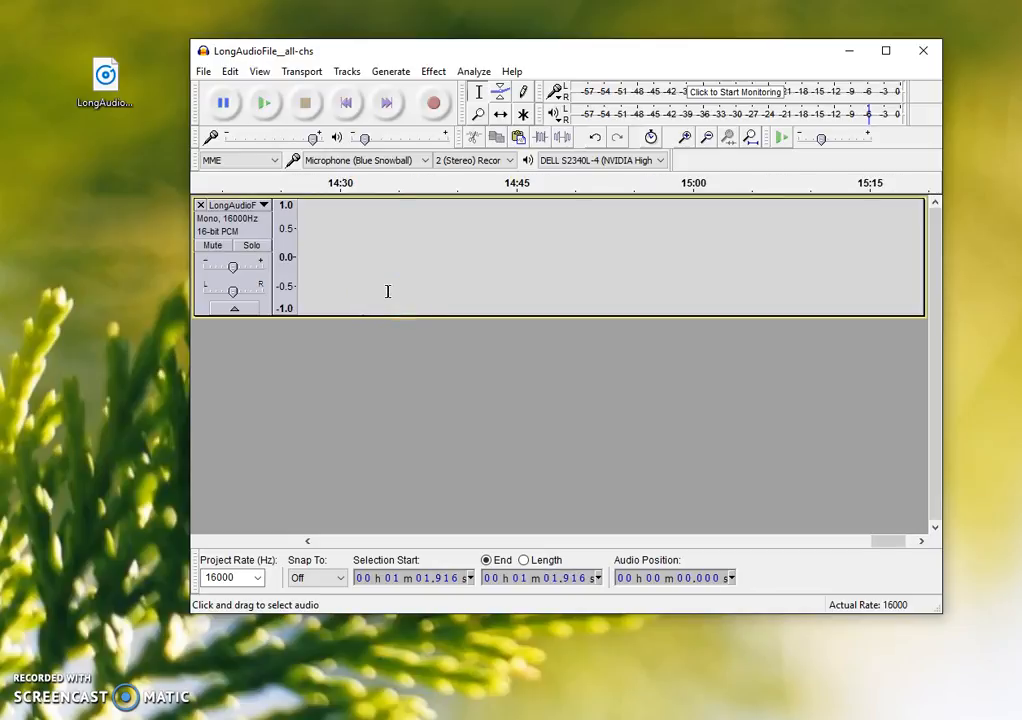
key(ctrl+3)
key(ctrl+3)
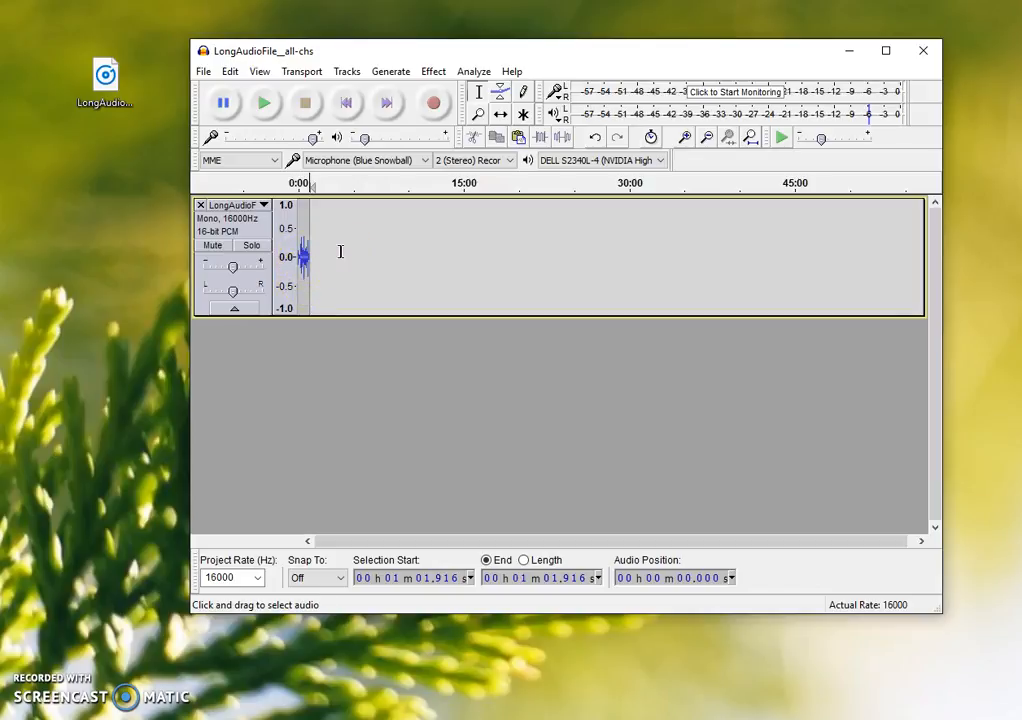
- Select the entire remaining clip and play its opening seconds to check the trimmed excerpt
key(ctrl+a)
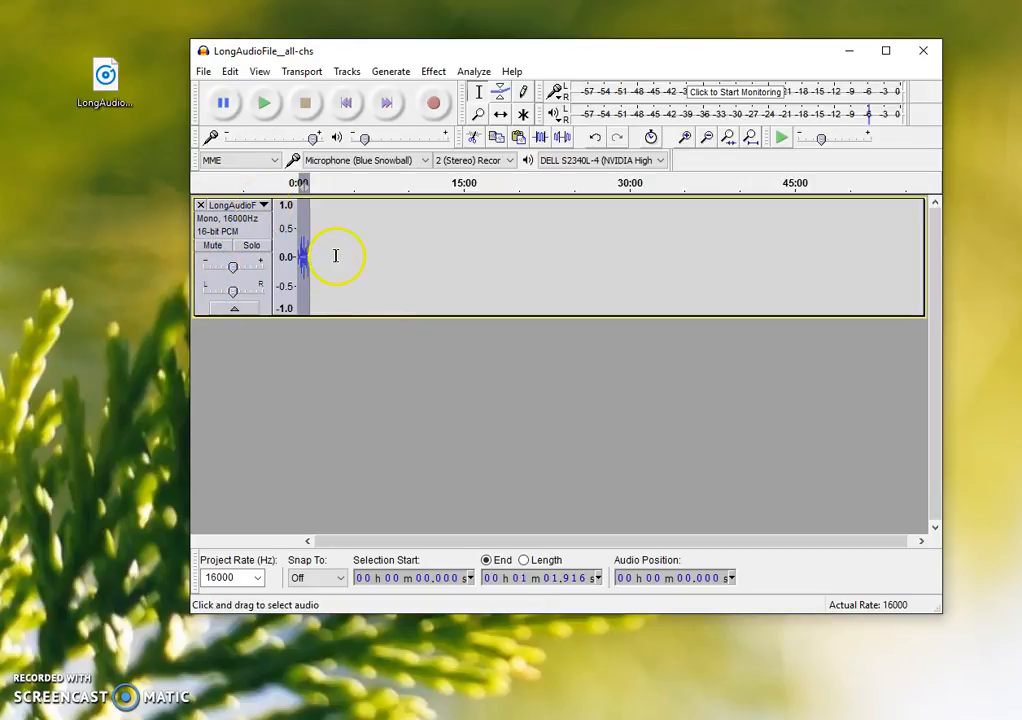
click(478, 115)
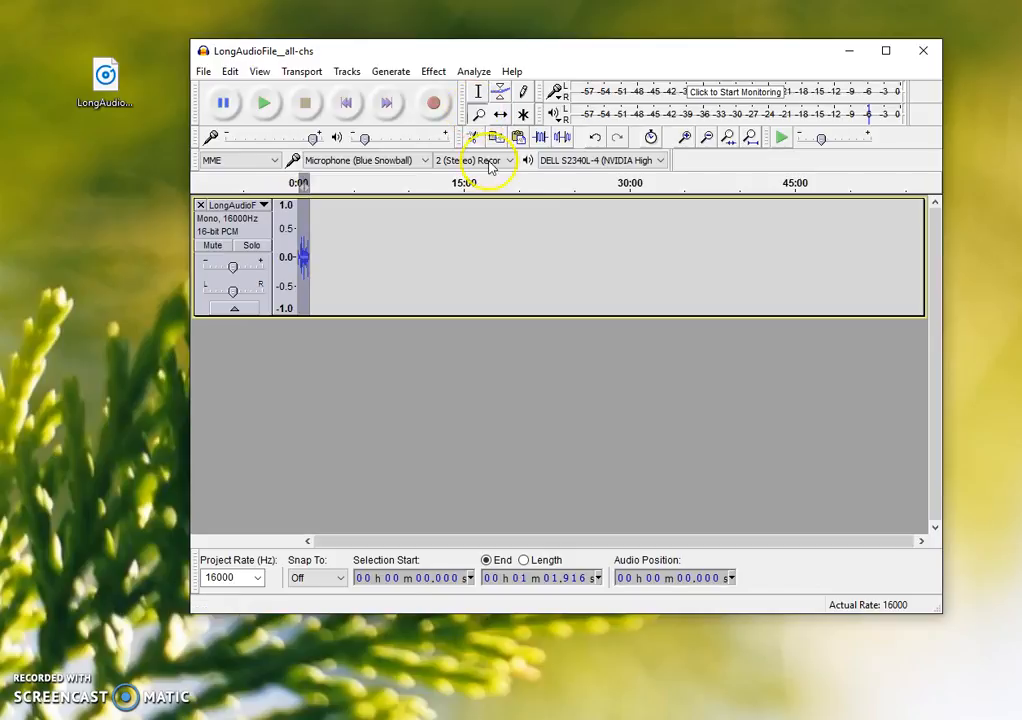
click(301, 284)
click(302, 284)
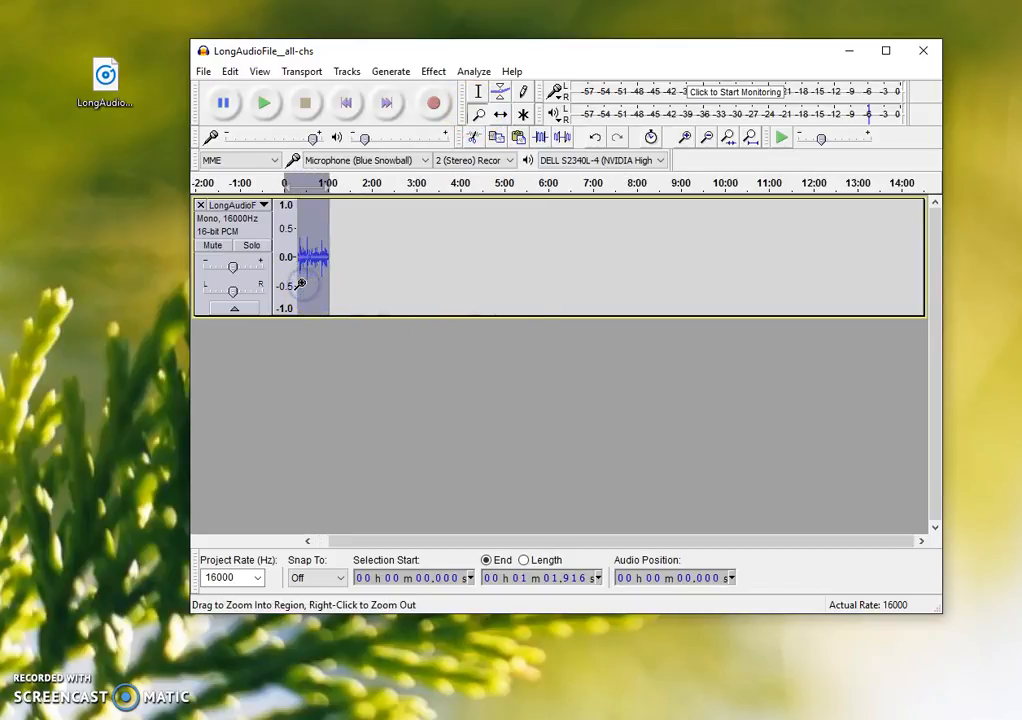
click(304, 284)
click(306, 284)
drag(392, 540, 302, 540)
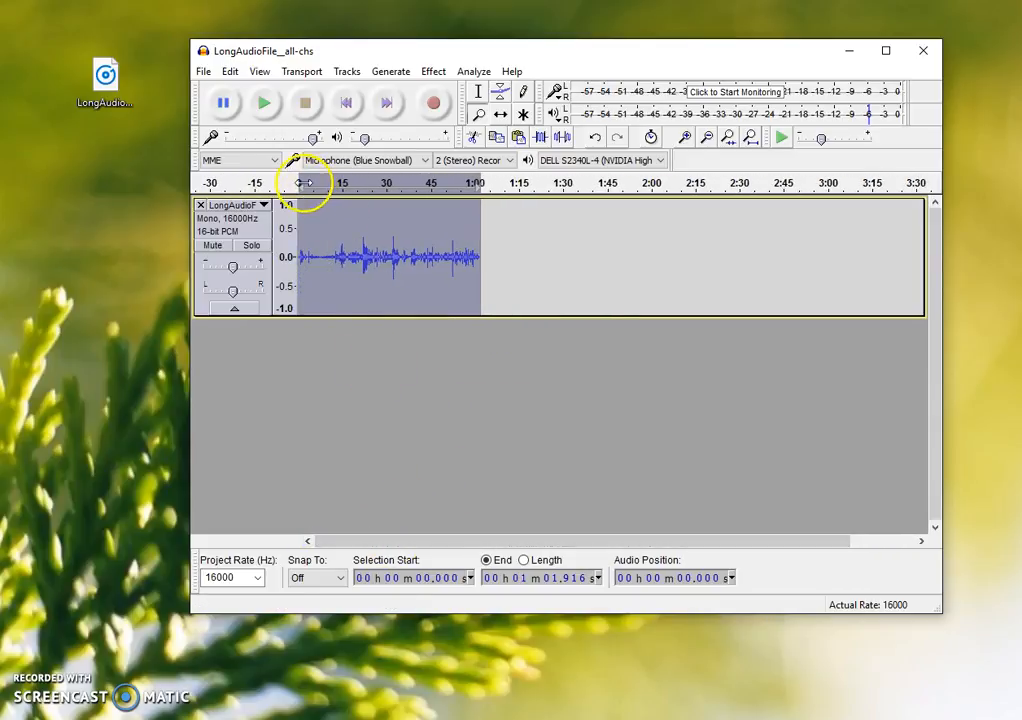
click(263, 107)
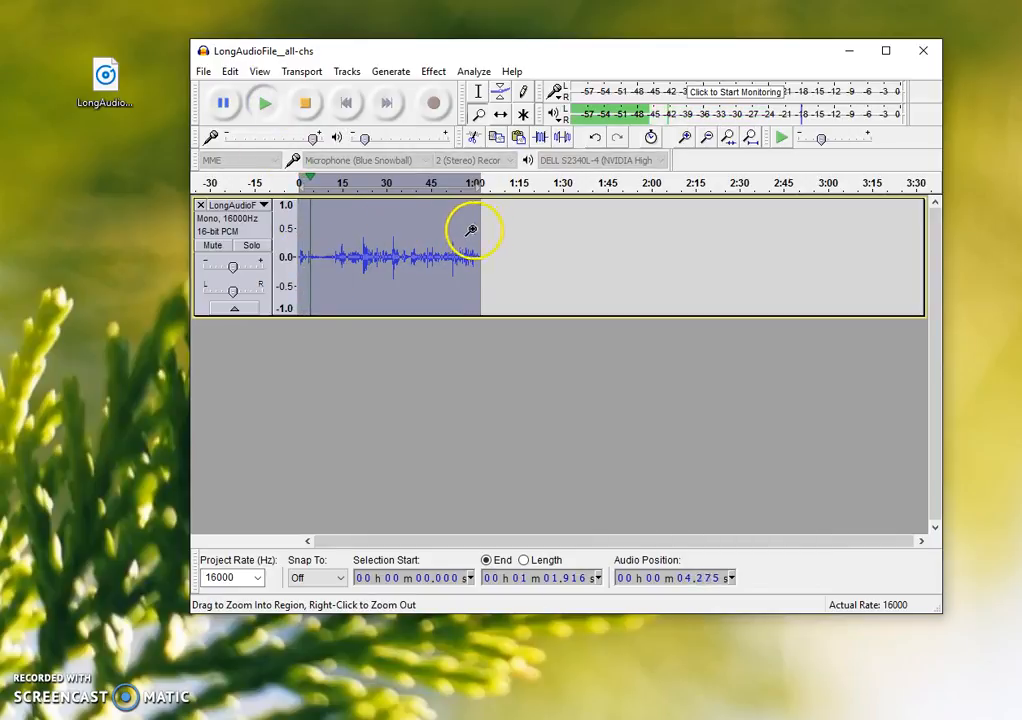
click(313, 105)
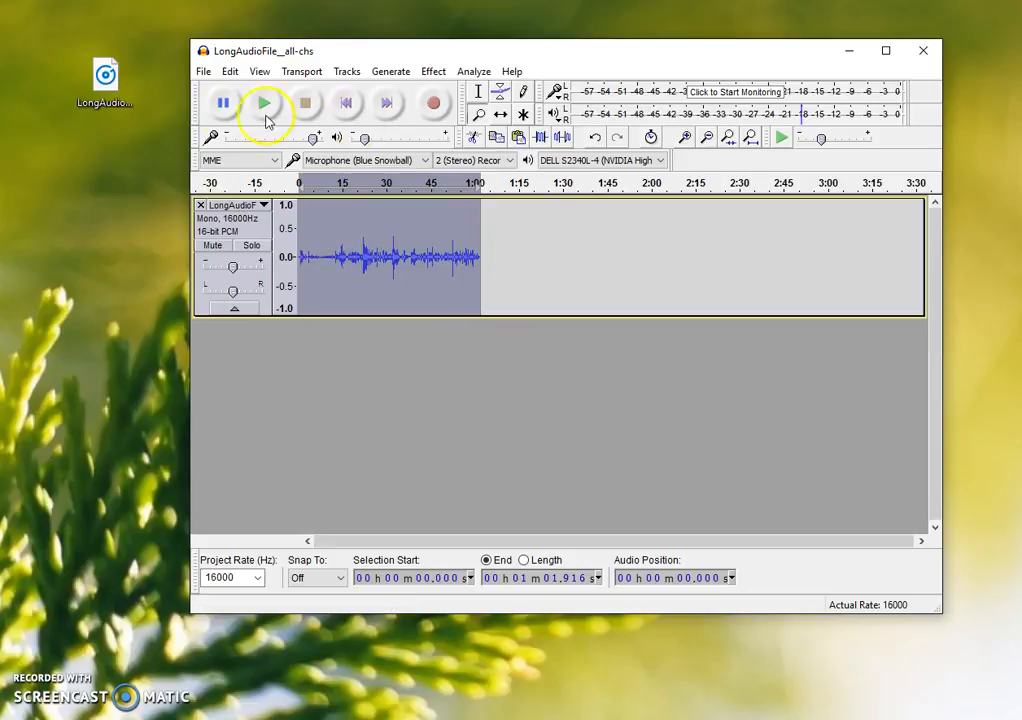
- Export the audio to the Desktop as ShortAudioFile in WAV (Microsoft) signed 16 bit PCM format
click(204, 73)
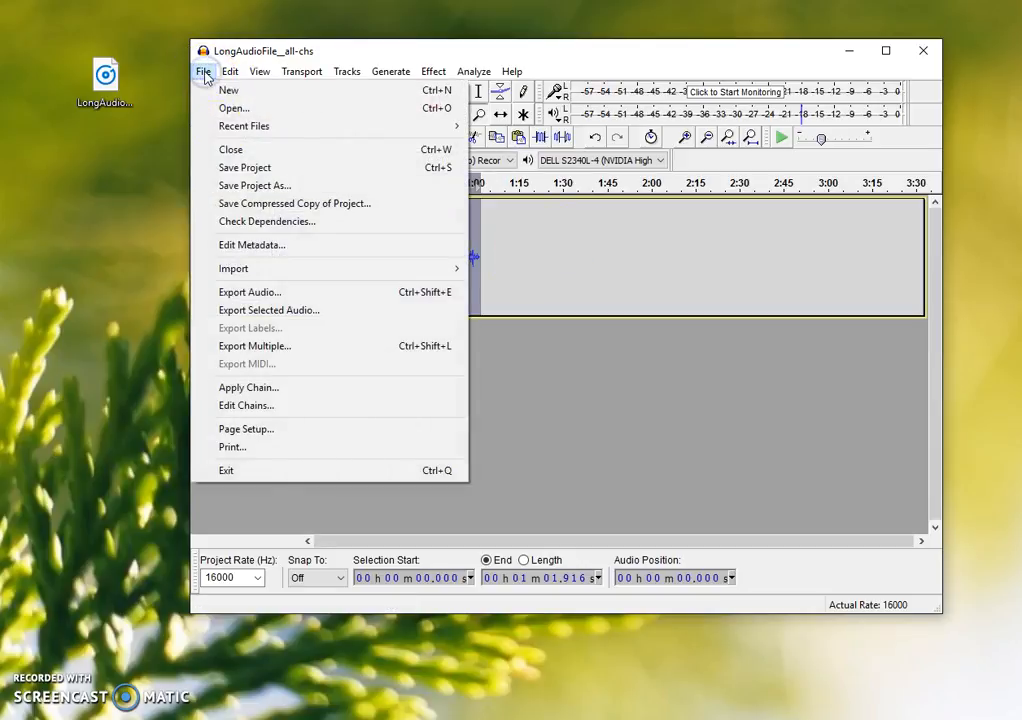
click(240, 292)
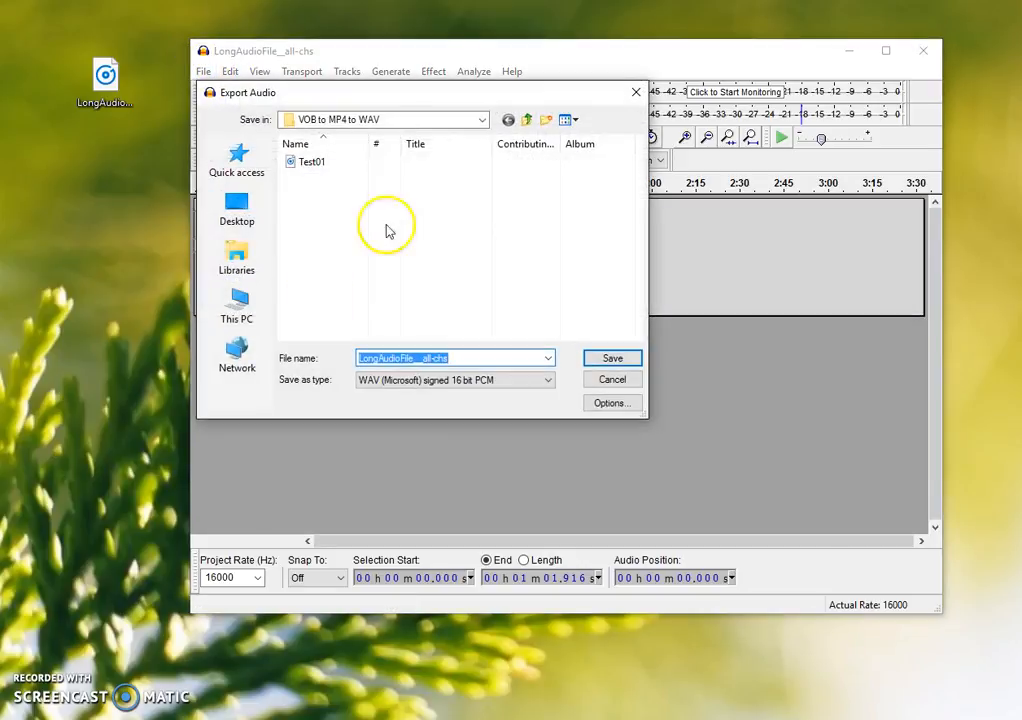
drag(410, 94, 566, 146)
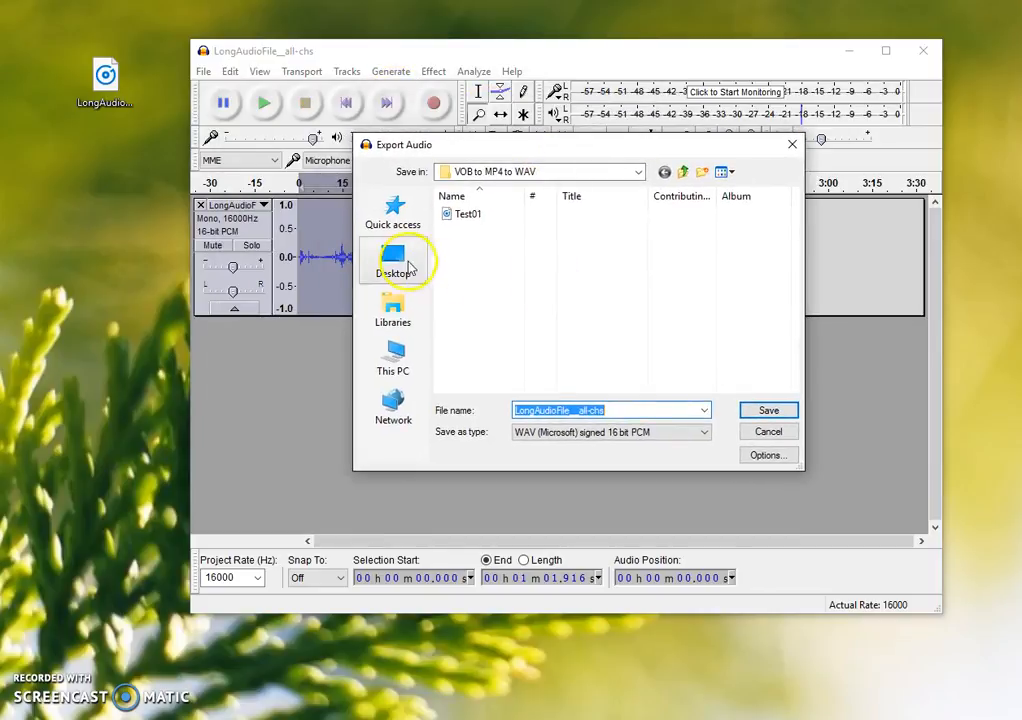
click(403, 266)
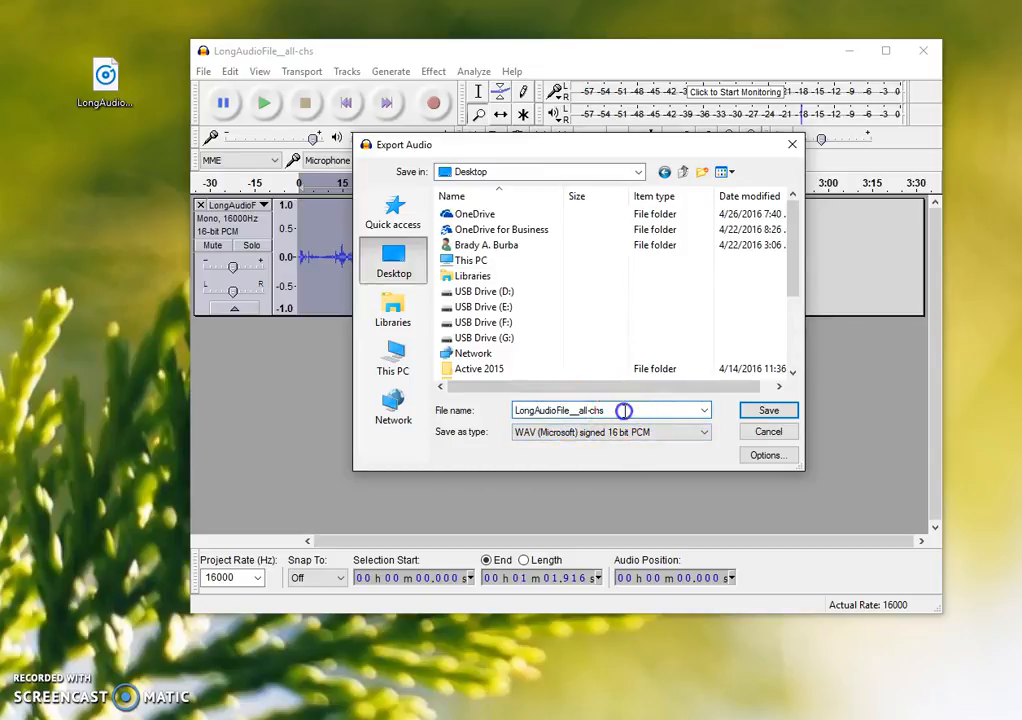
text(ShortAudio)
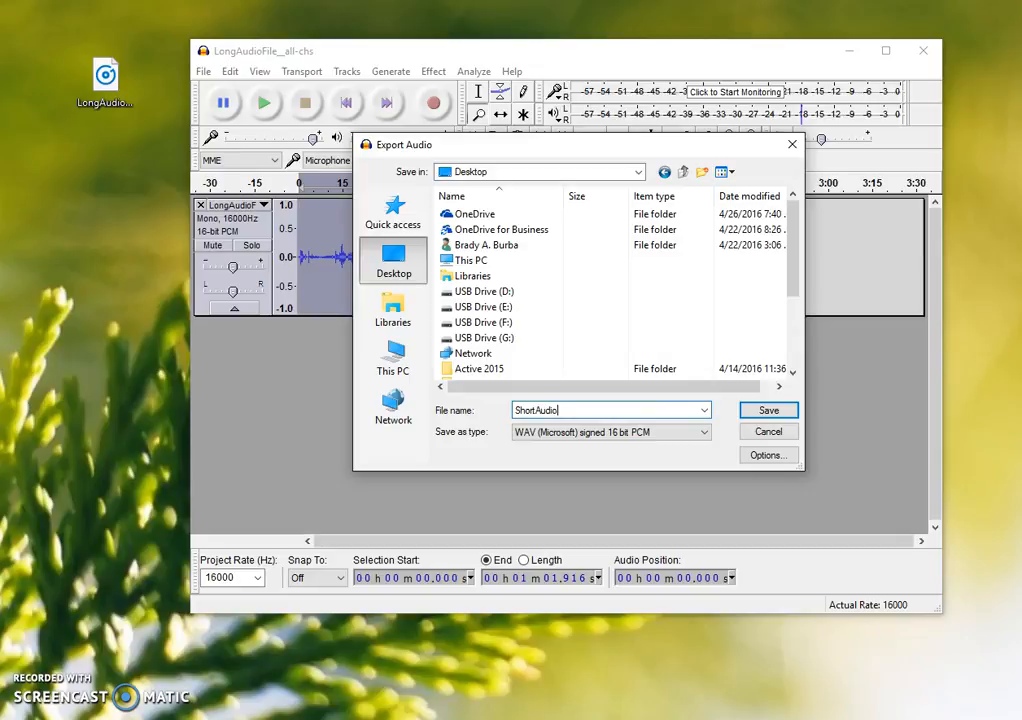
text(File)
click(770, 411)
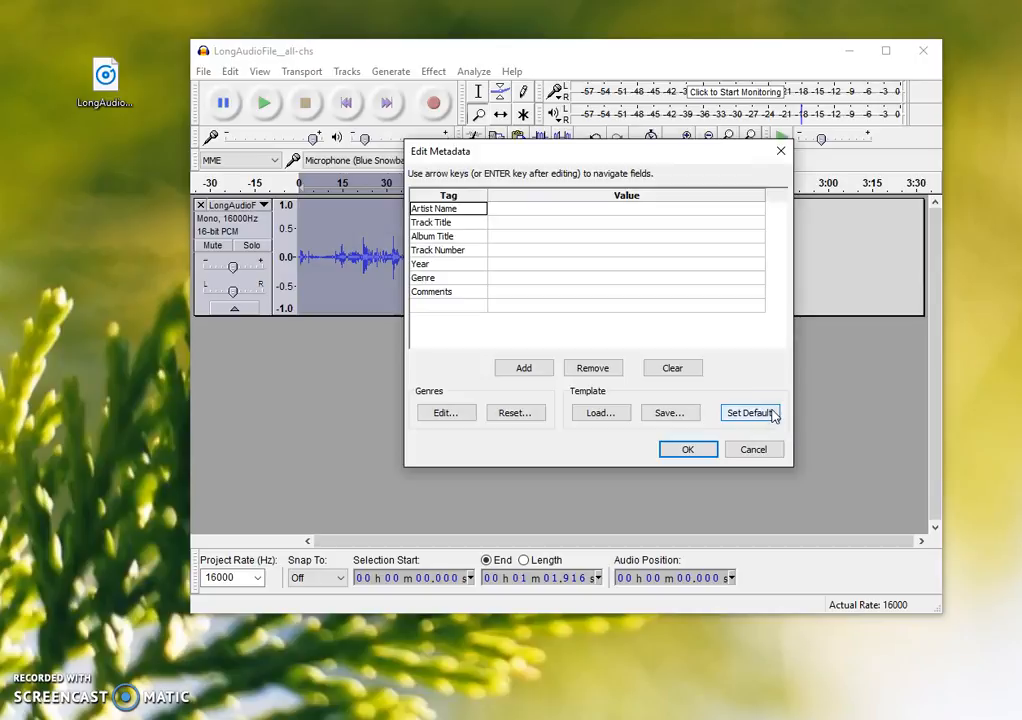
- Leave all metadata tags blank and accept them to complete the export
drag(643, 153, 599, 168)
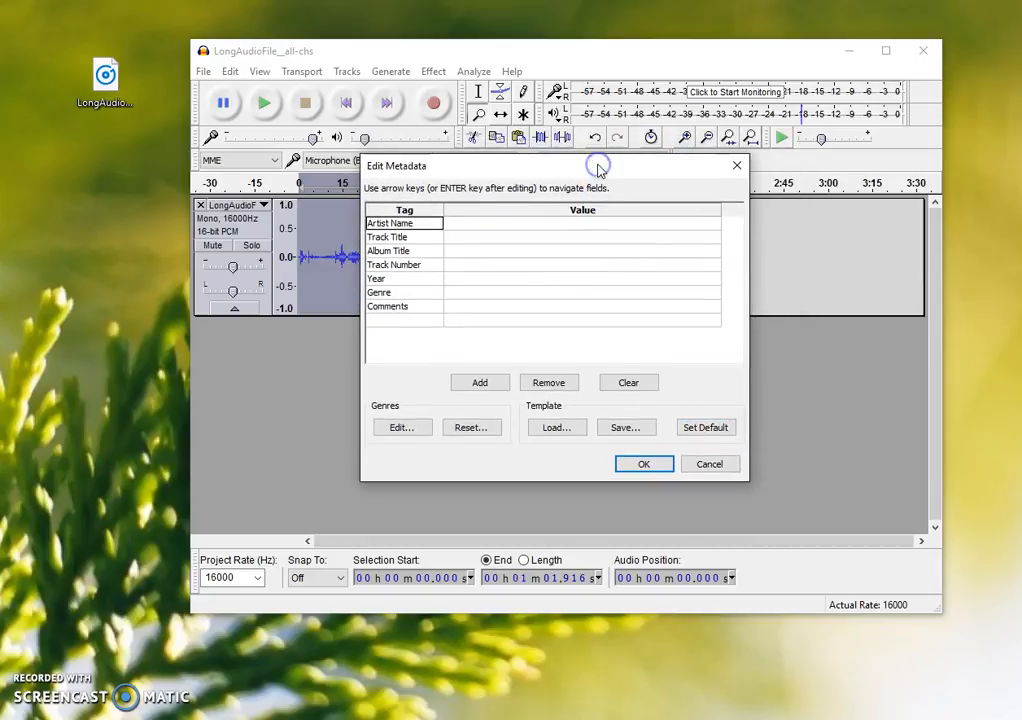
click(589, 170)
click(509, 310)
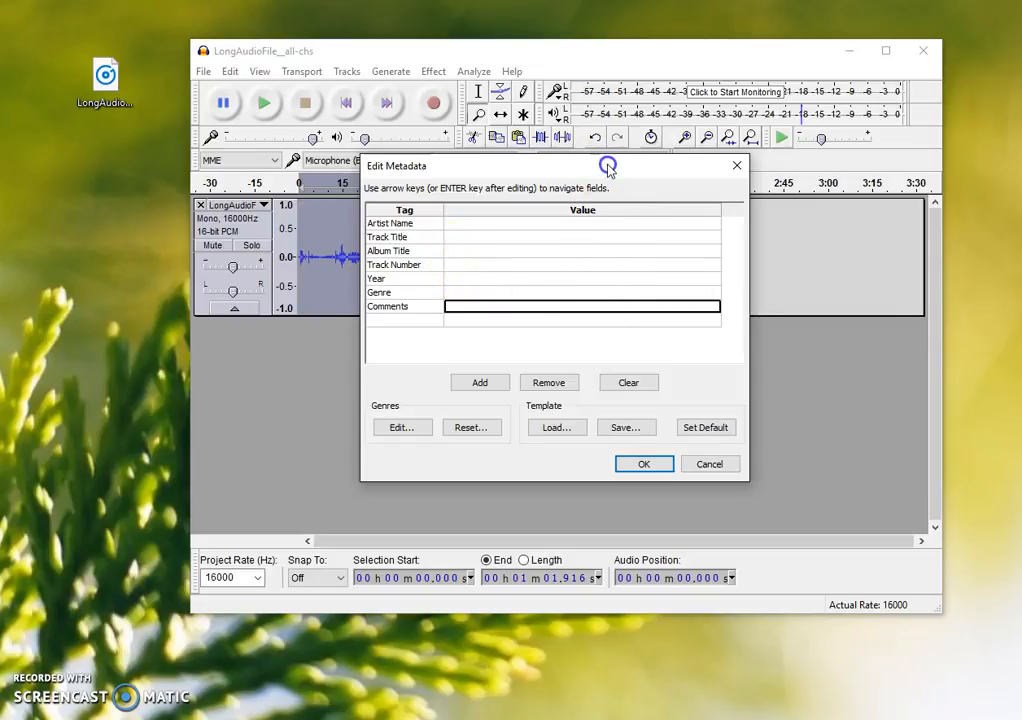
click(646, 464)
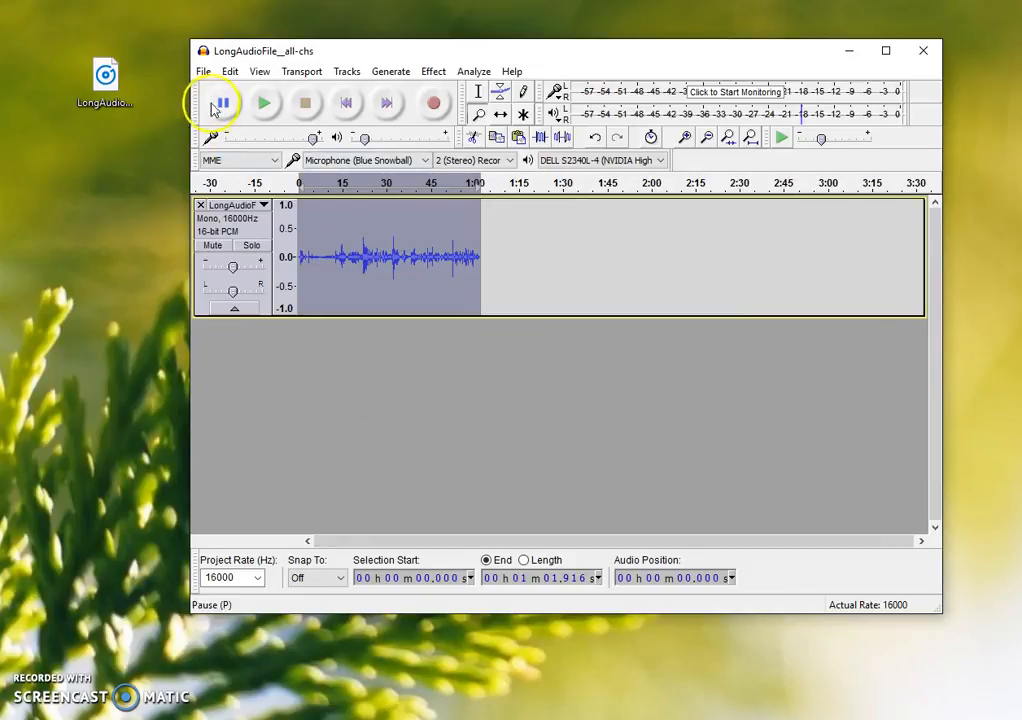
- Place the exported ShortAudioFile beneath the long audio file on the desktop and check its size and length in its properties
drag(118, 358, 105, 162)
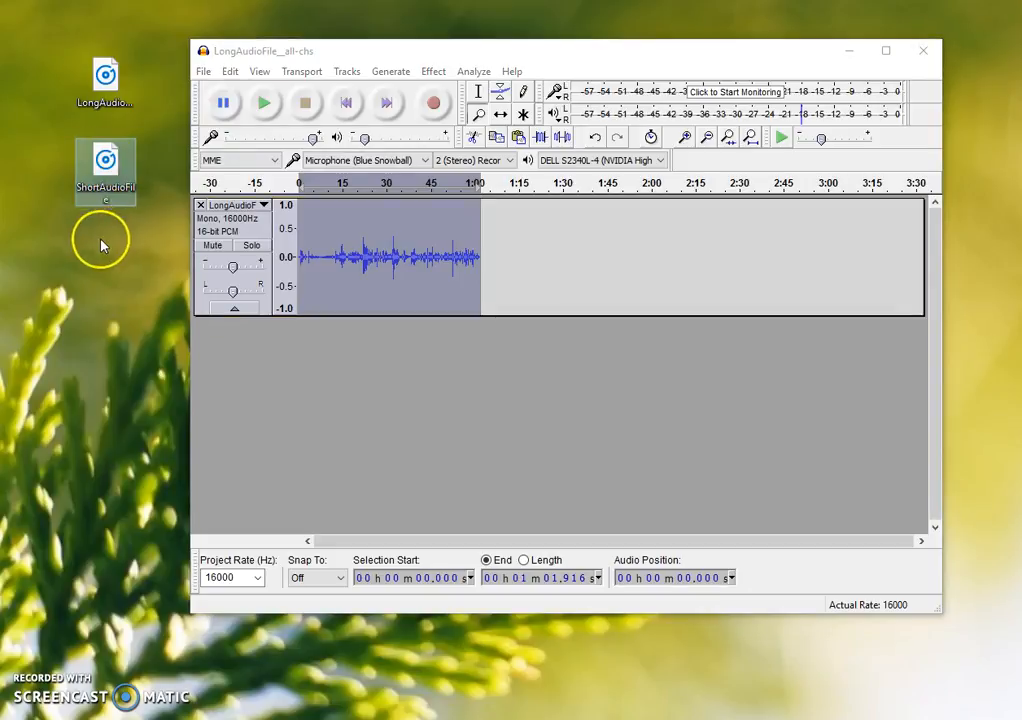
right_click(110, 165)
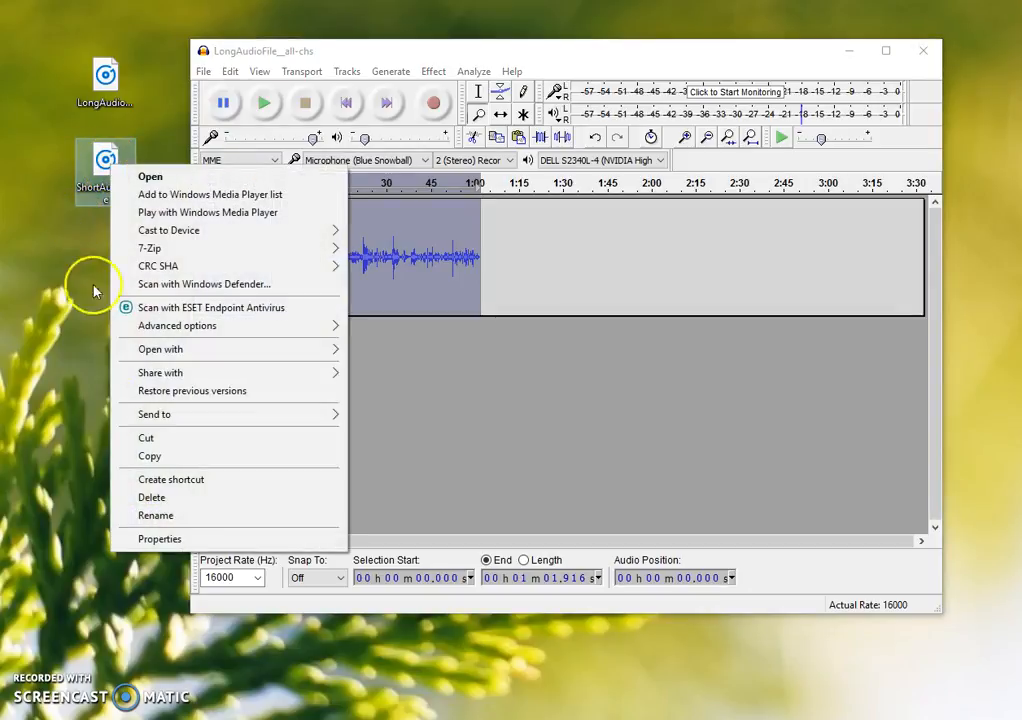
click(140, 538)
drag(272, 178, 450, 172)
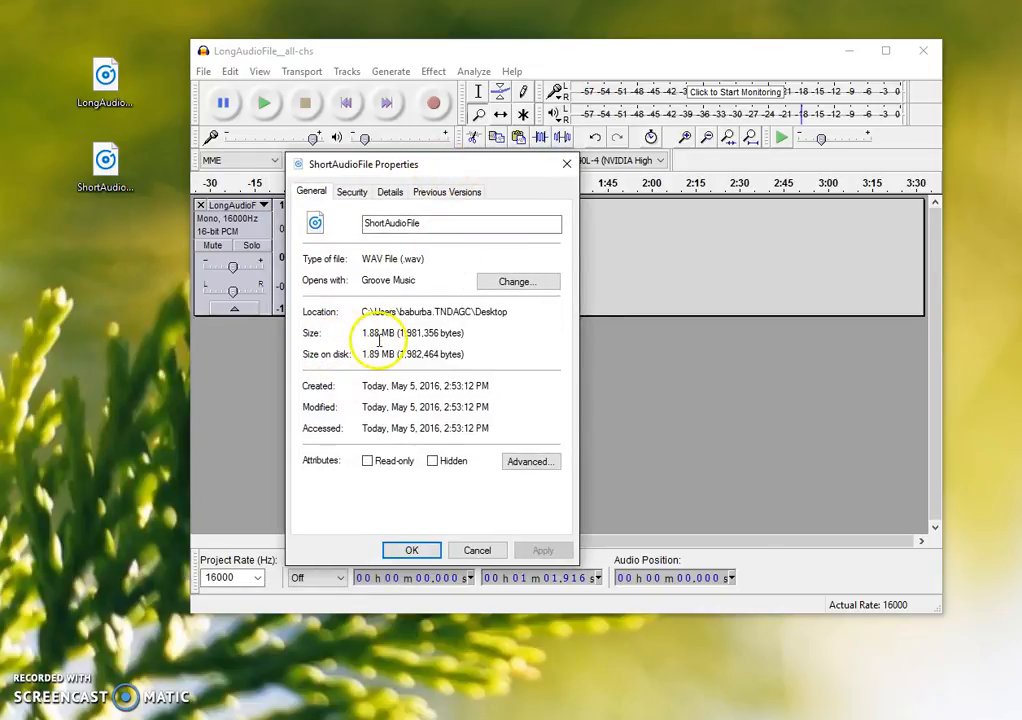
click(391, 198)
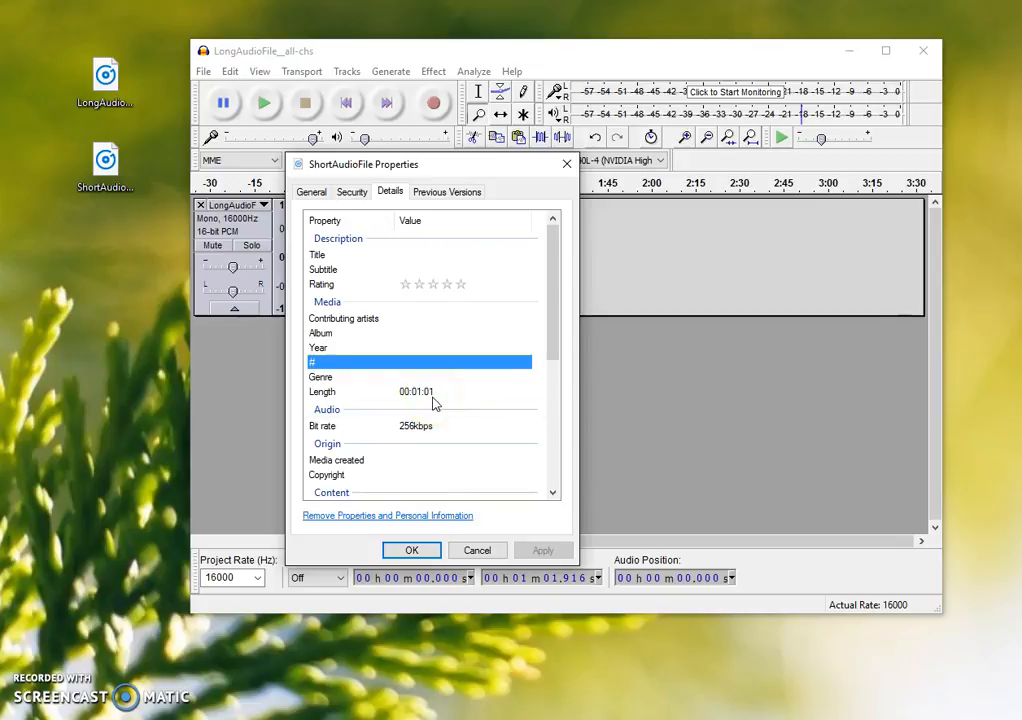
click(479, 551)
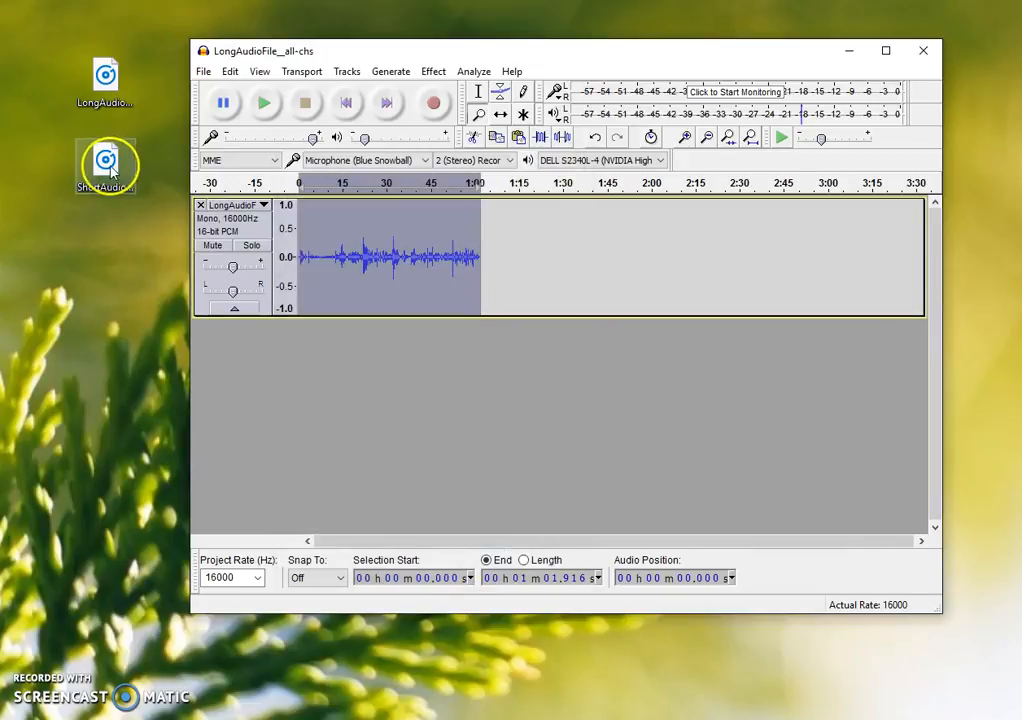
- Open ShortAudioFile in VLC media player, listen to the first seconds, and stop playback
right_click(108, 170)
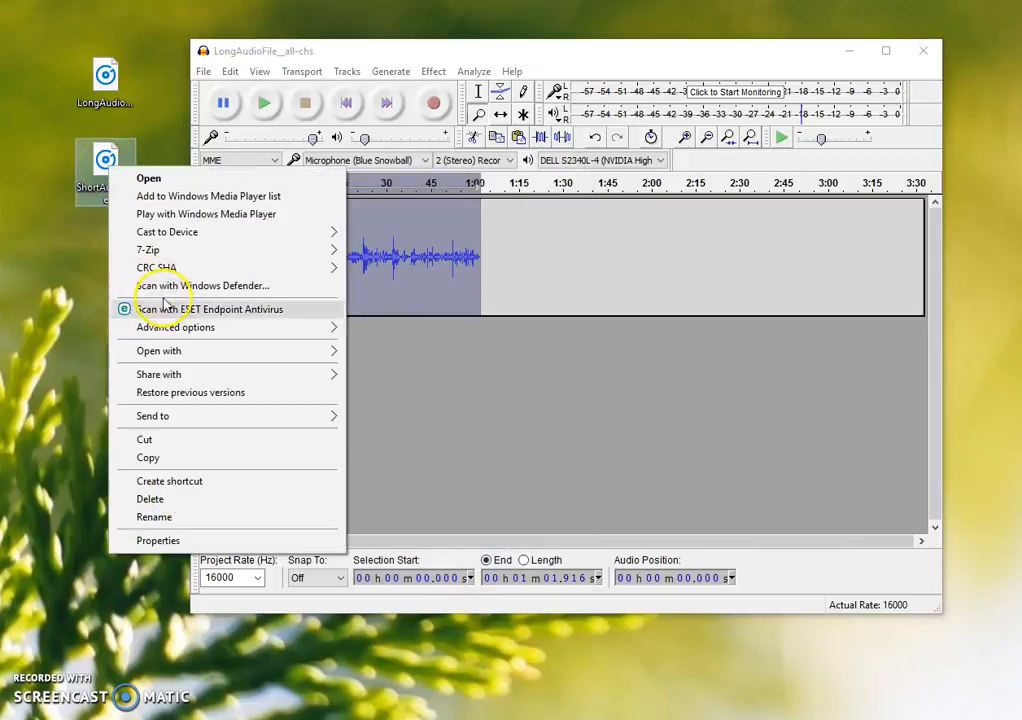
mouse_move(299, 357)
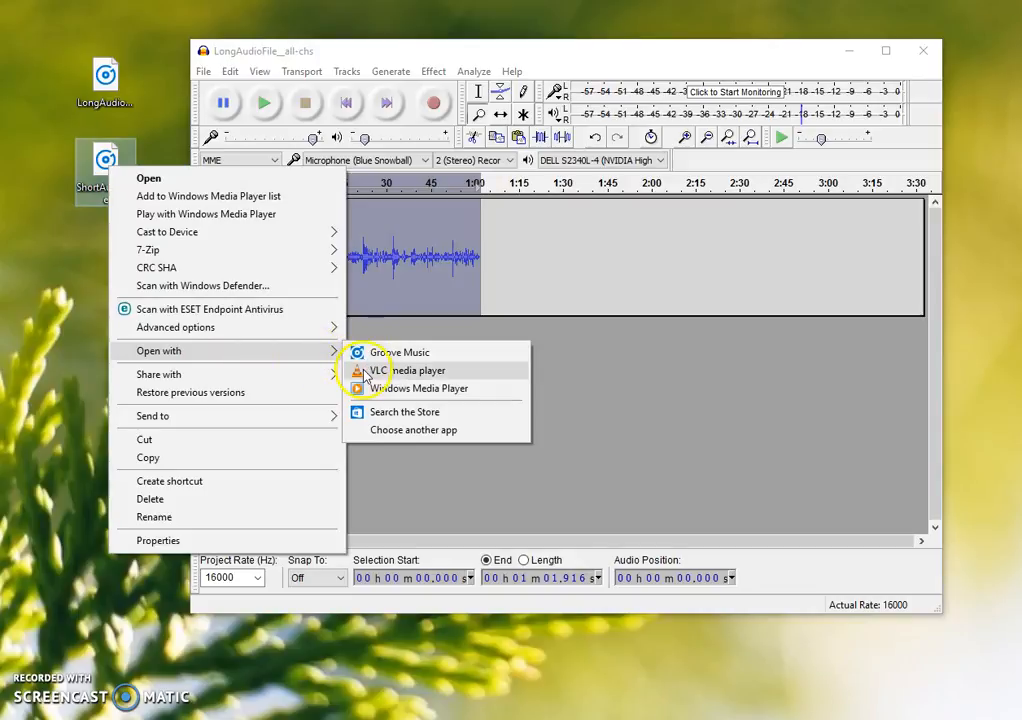
click(400, 370)
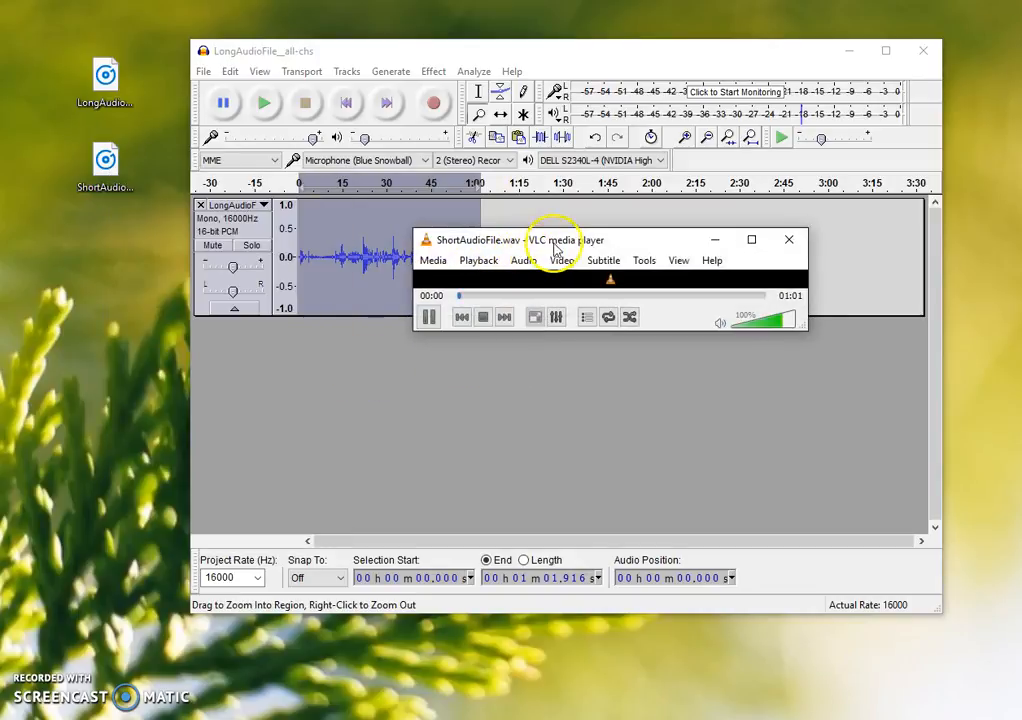
drag(555, 248, 493, 242)
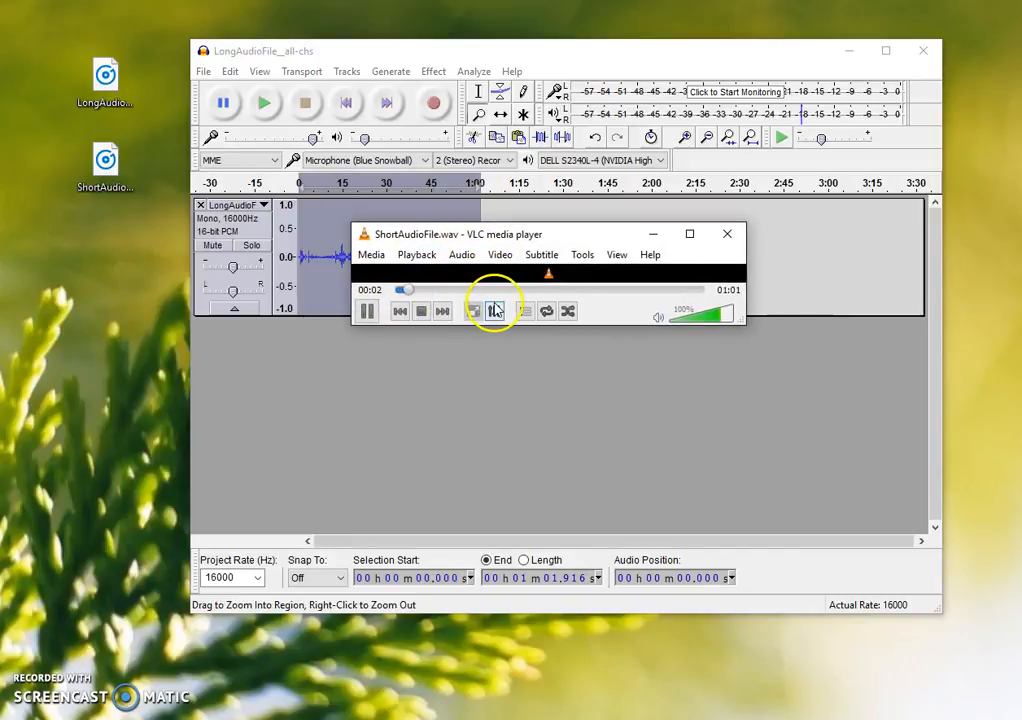
click(422, 312)
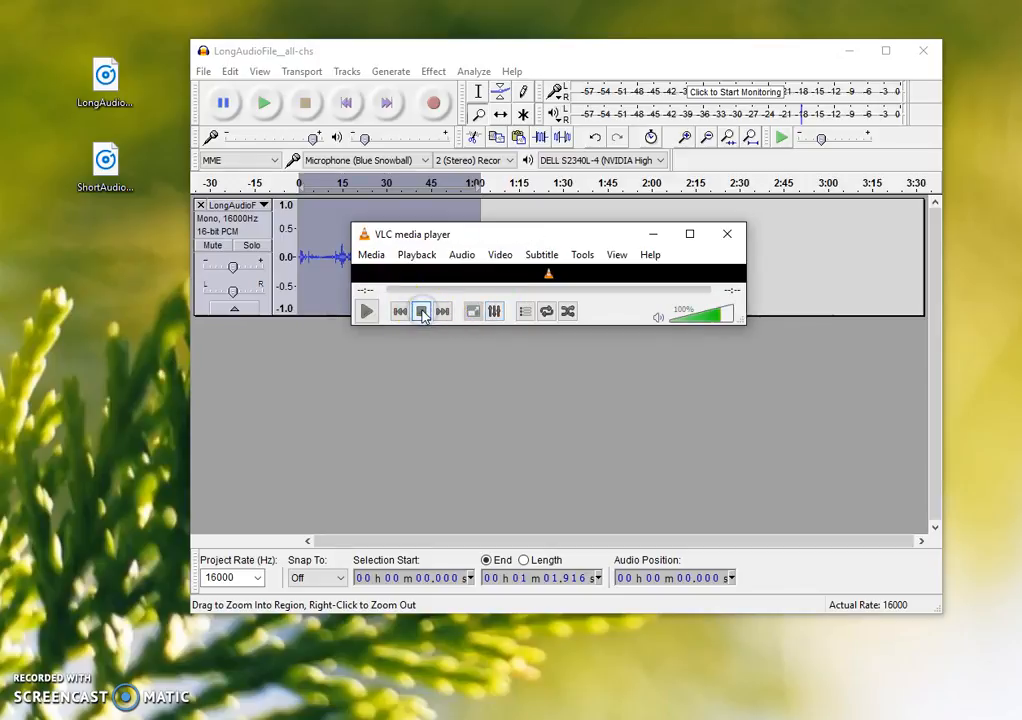